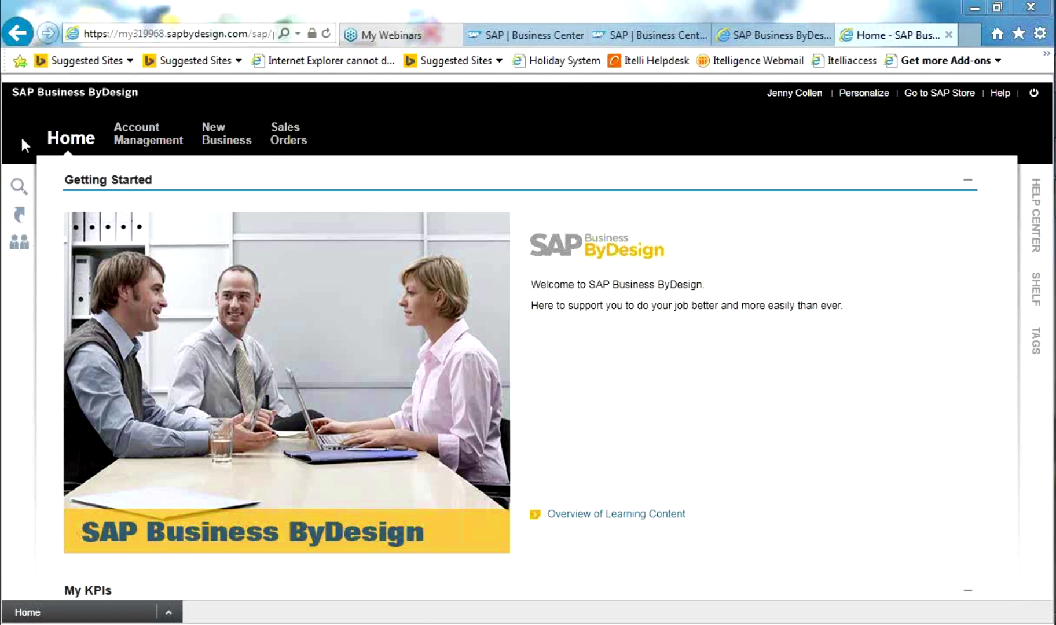
mouse_move(60, 140)
mouse_move(144, 135)
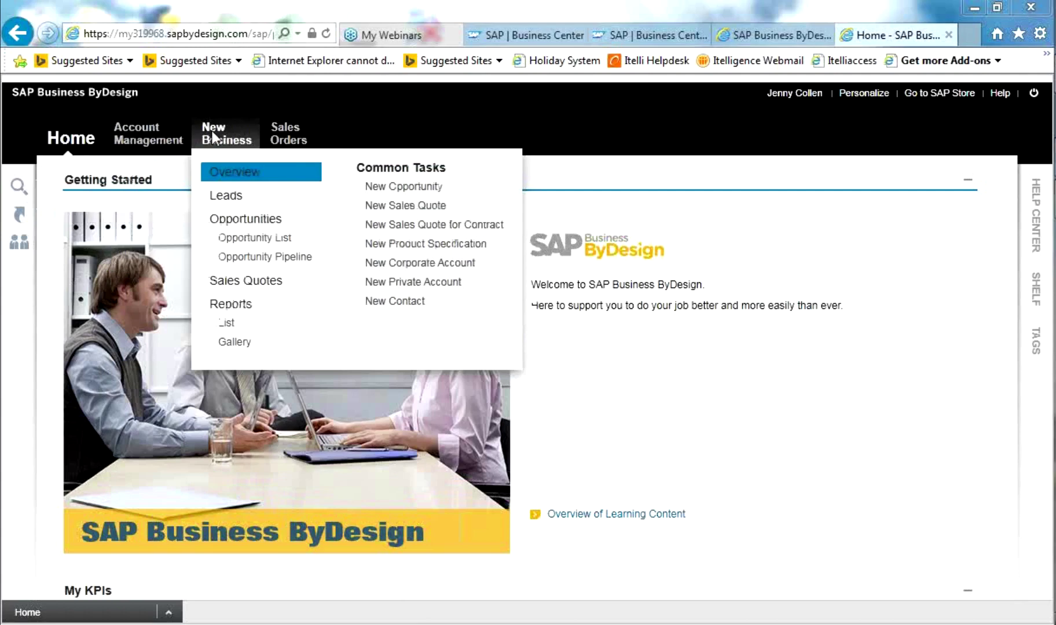
mouse_move(297, 126)
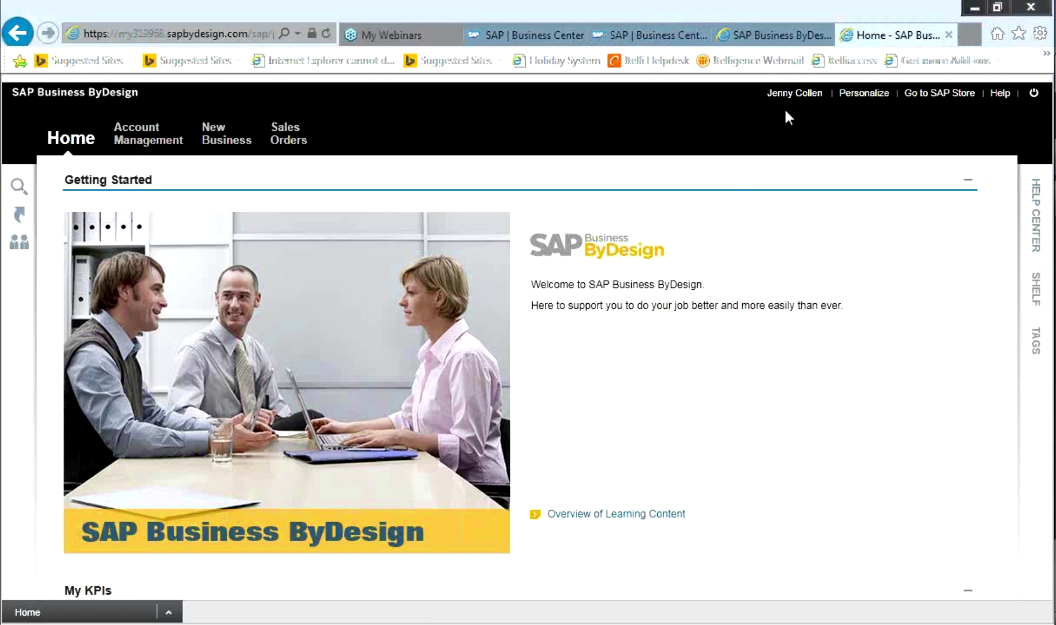
click(809, 146)
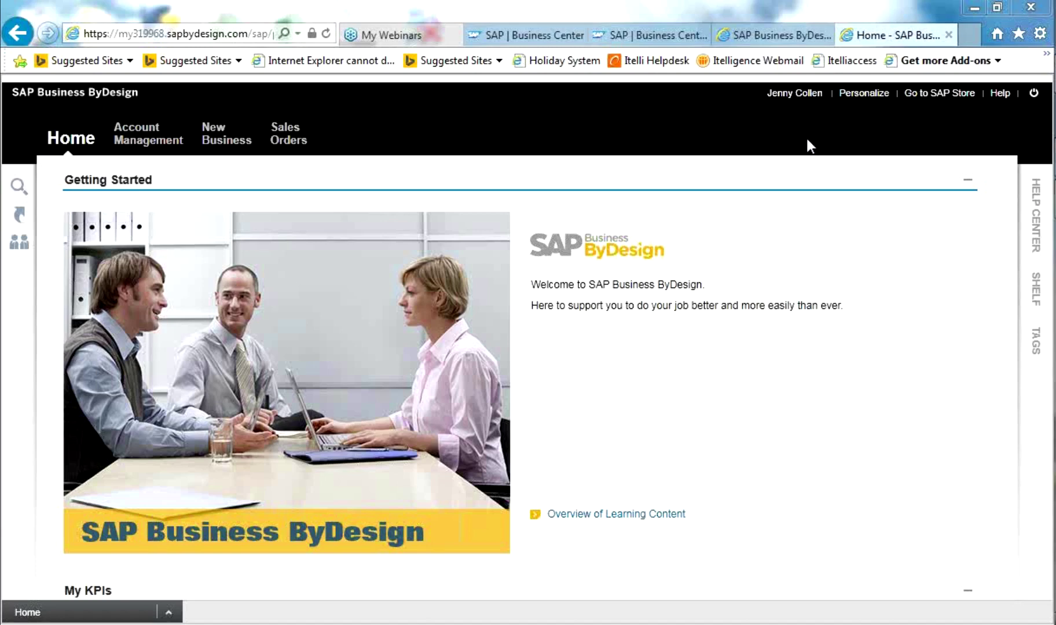
- Personalize the home screen by hiding the Getting Started and My KPIs content
click(861, 92)
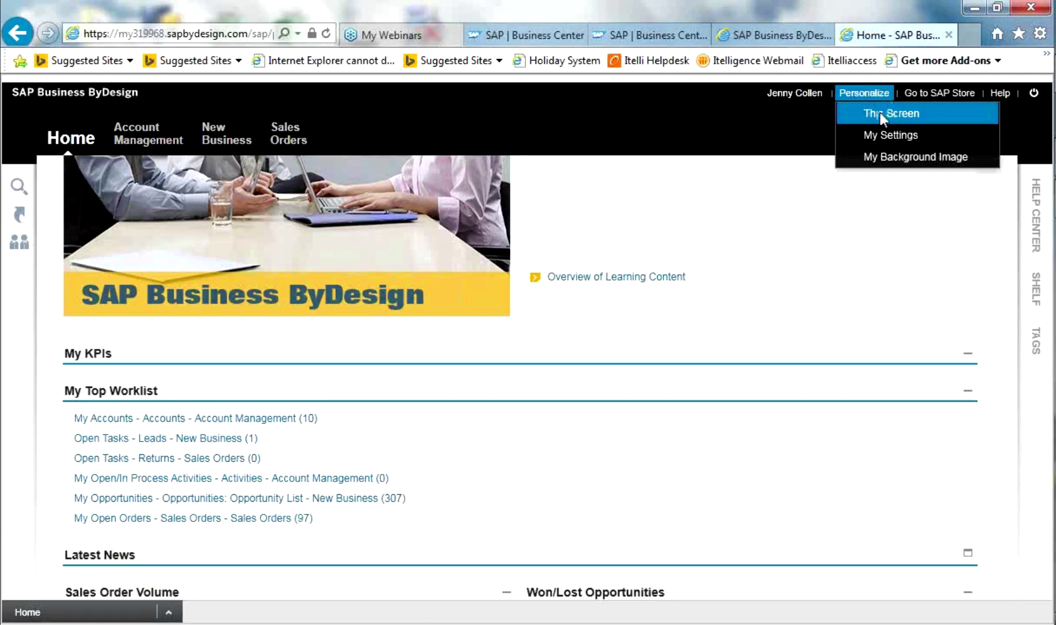
click(880, 112)
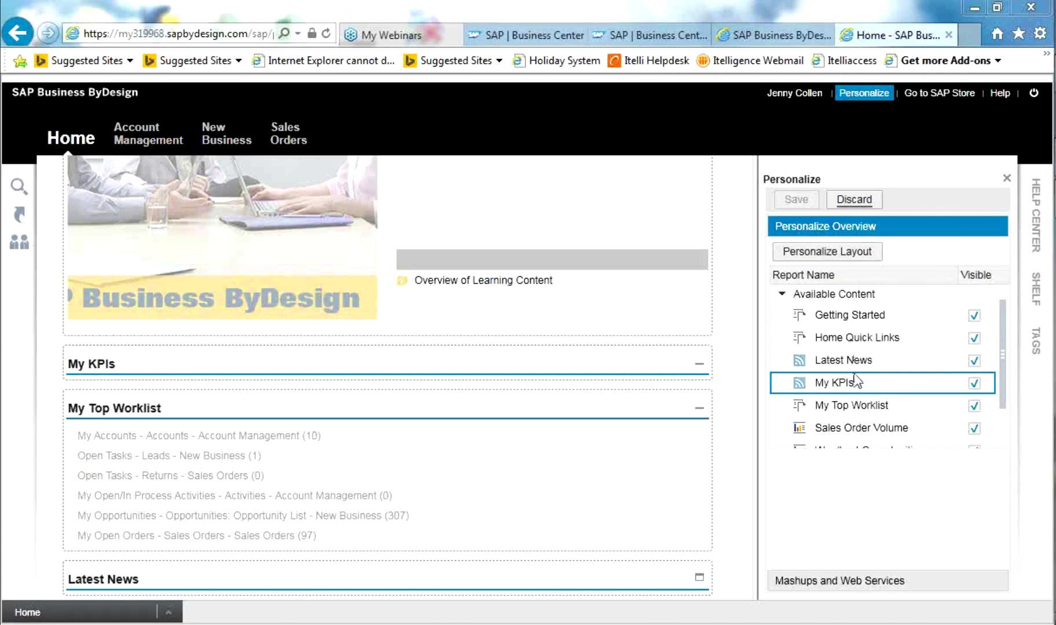
drag(1001, 401, 1004, 434)
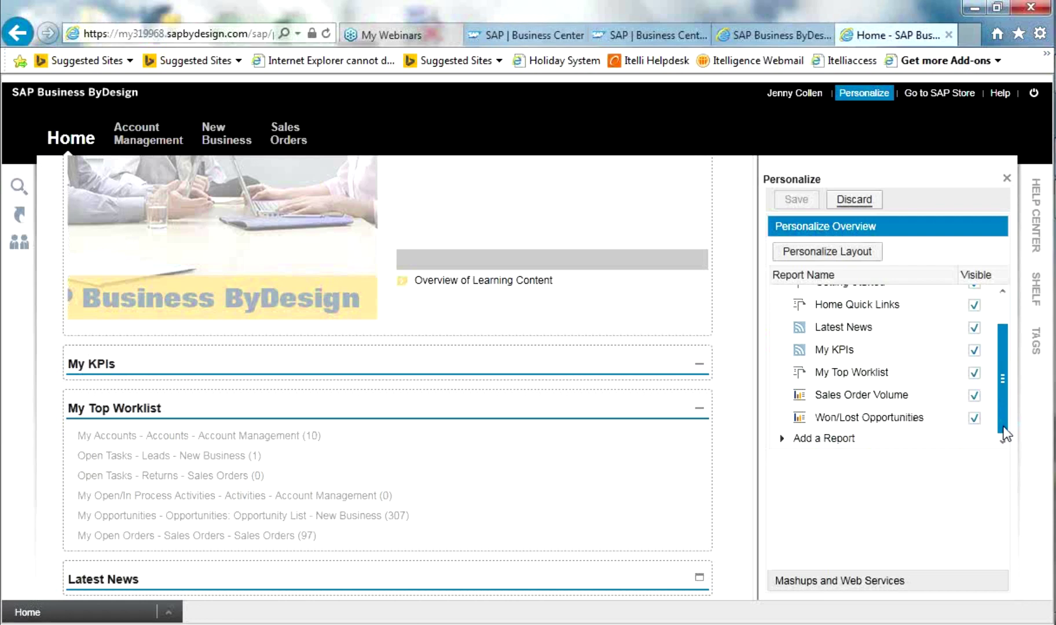
drag(1002, 431, 997, 366)
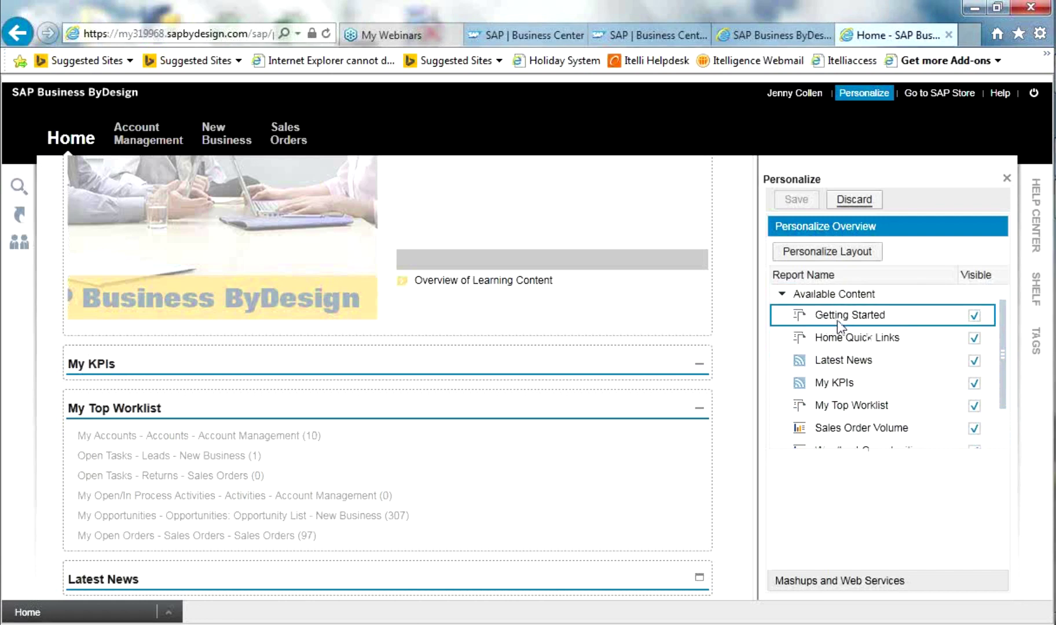
click(975, 316)
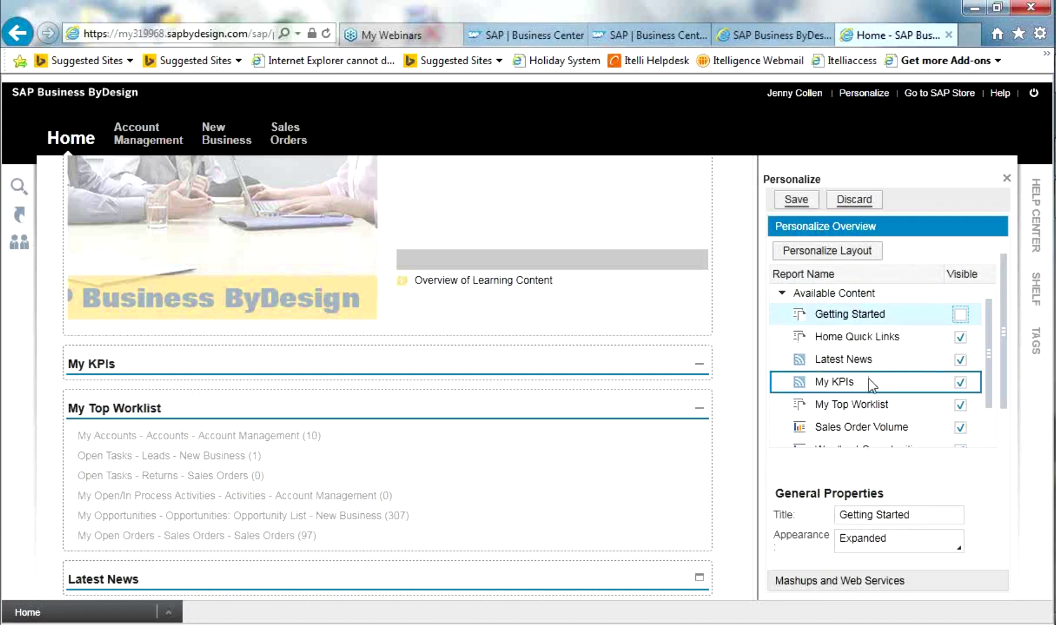
click(962, 386)
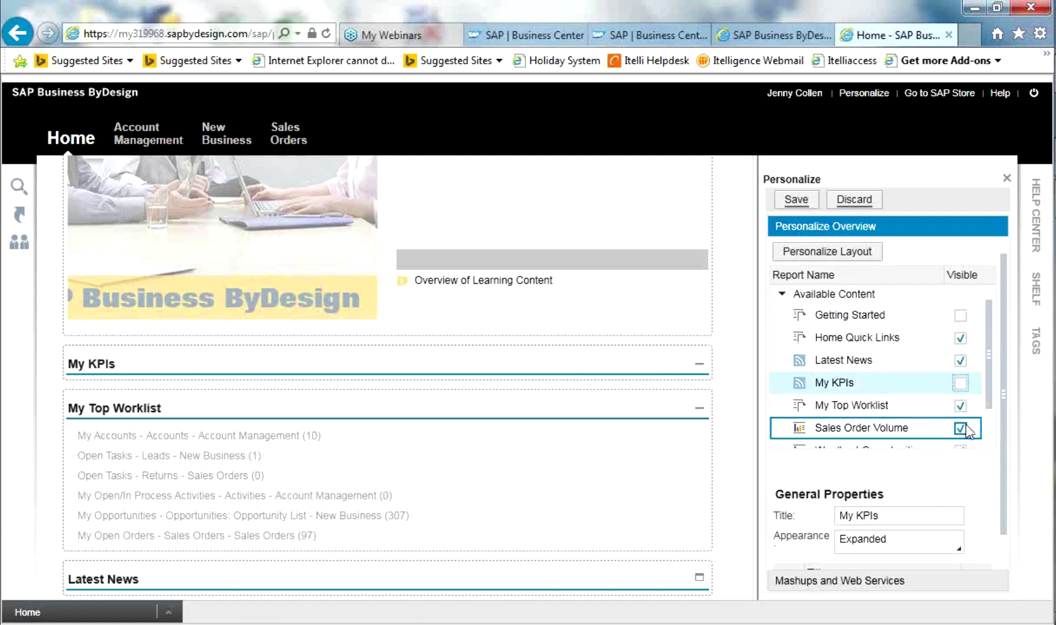
- In the home screen's layout personalization, move Home Quick Links up to directly below My Top Worklist
click(816, 255)
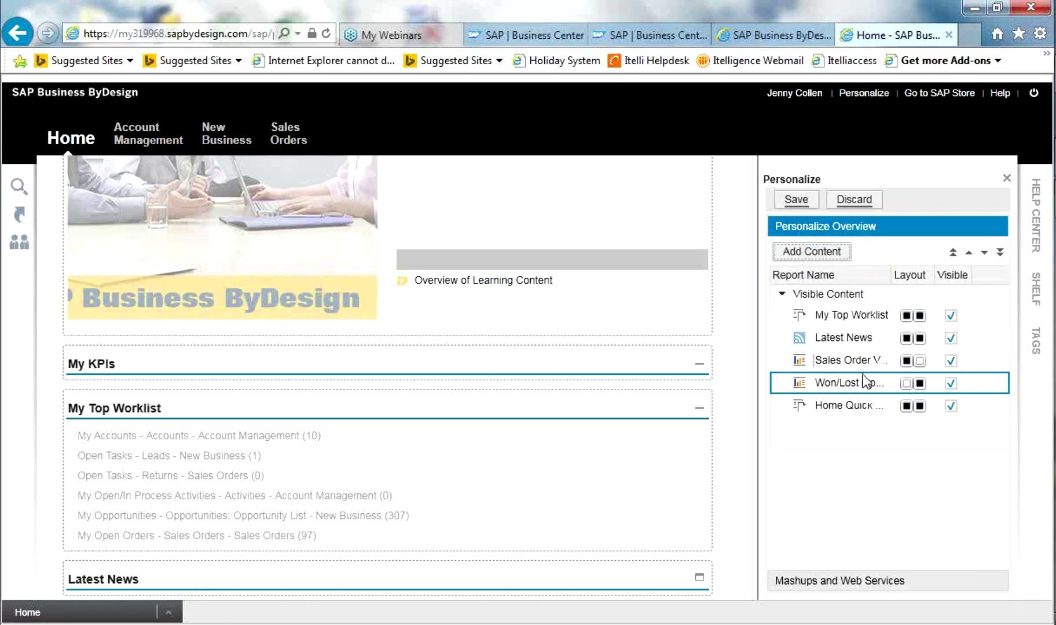
click(838, 408)
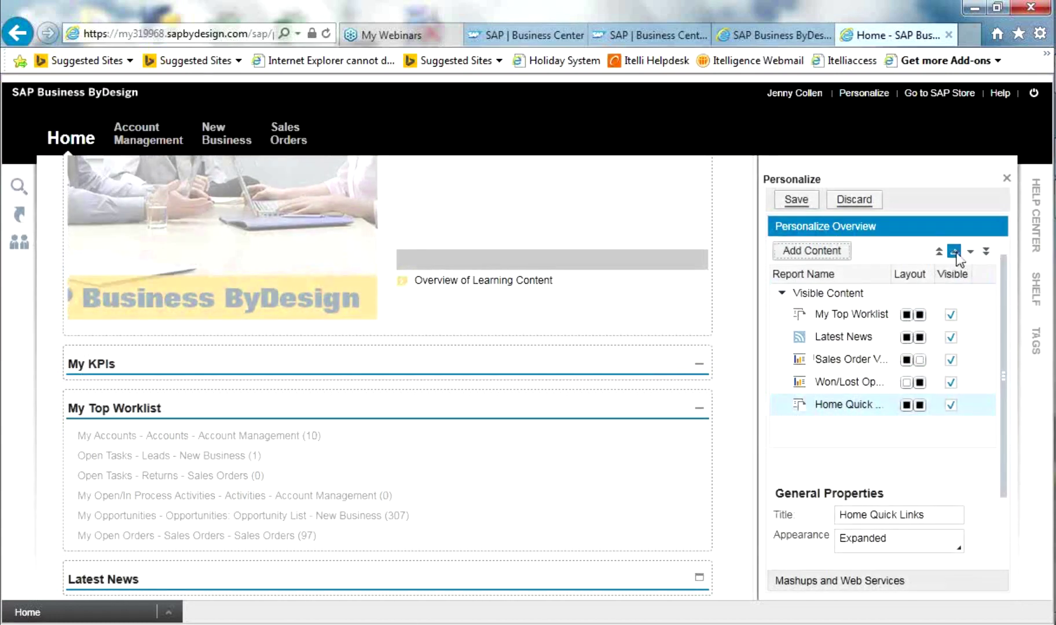
click(954, 251)
click(954, 252)
click(954, 252)
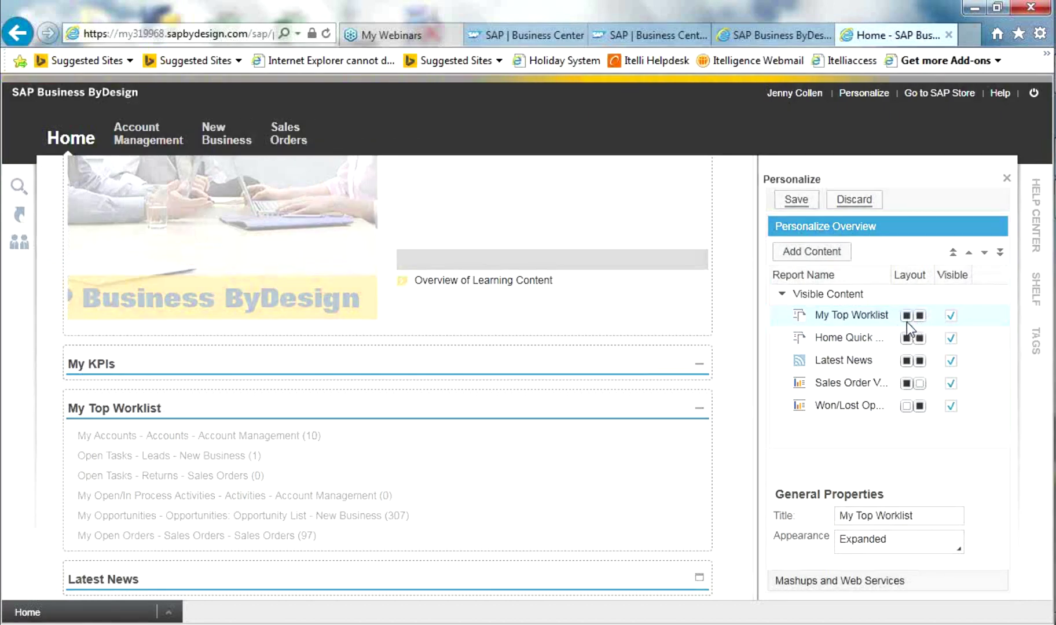
- Assign My Top Worklist to the right column and Home Quick Links to the left column, then save and close the personalization
click(906, 315)
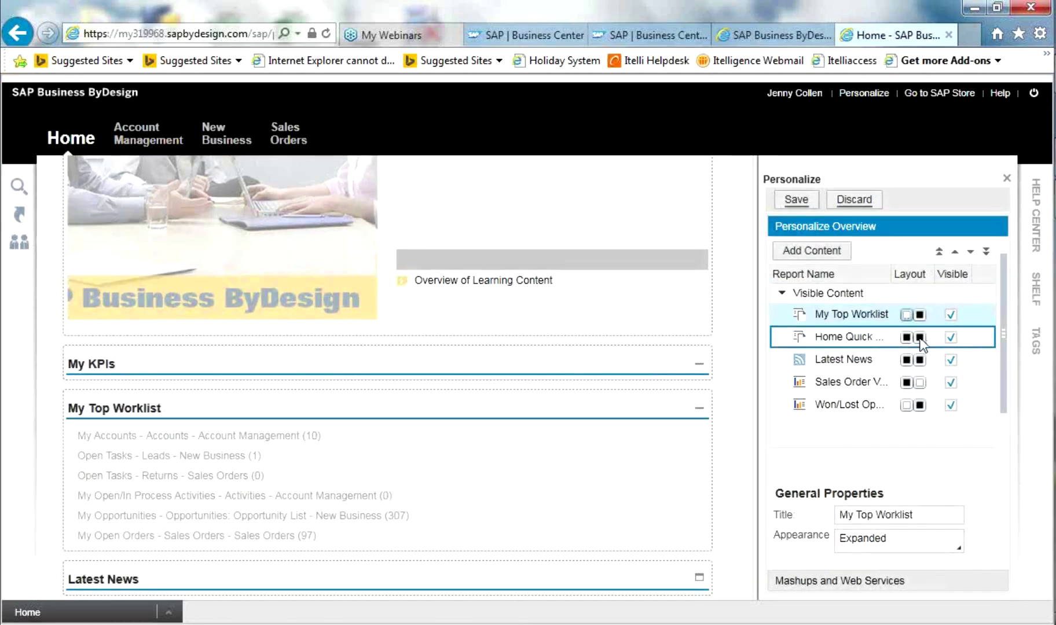
click(919, 338)
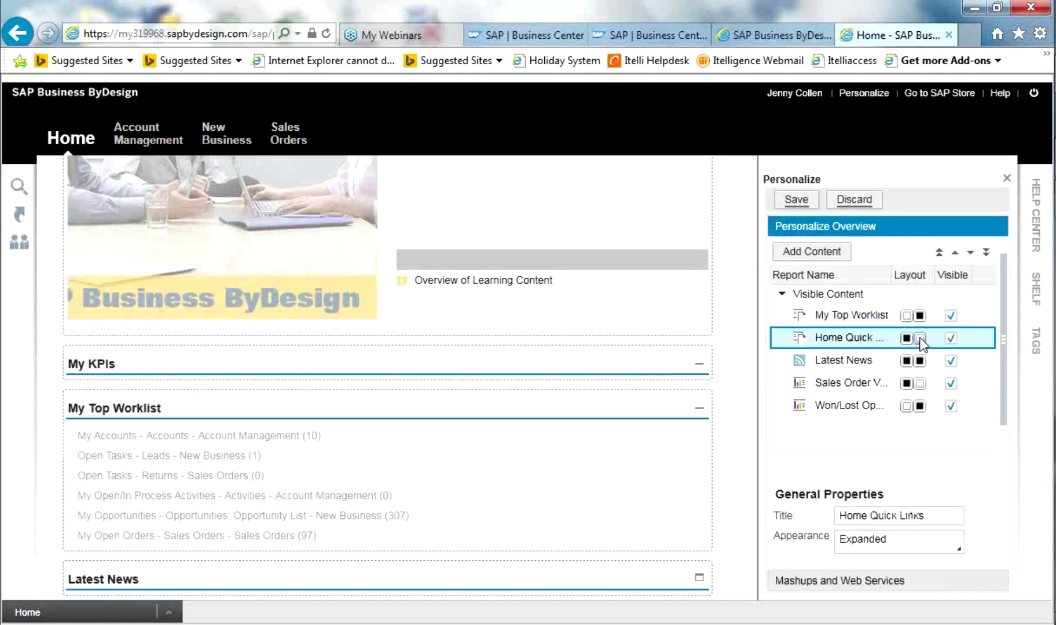
click(797, 197)
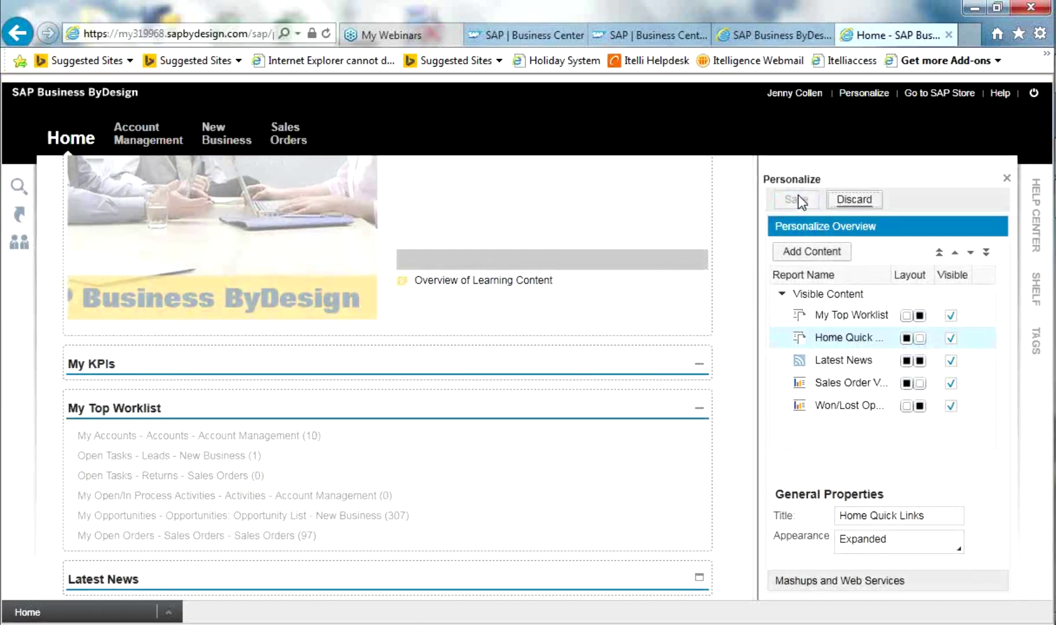
click(1007, 178)
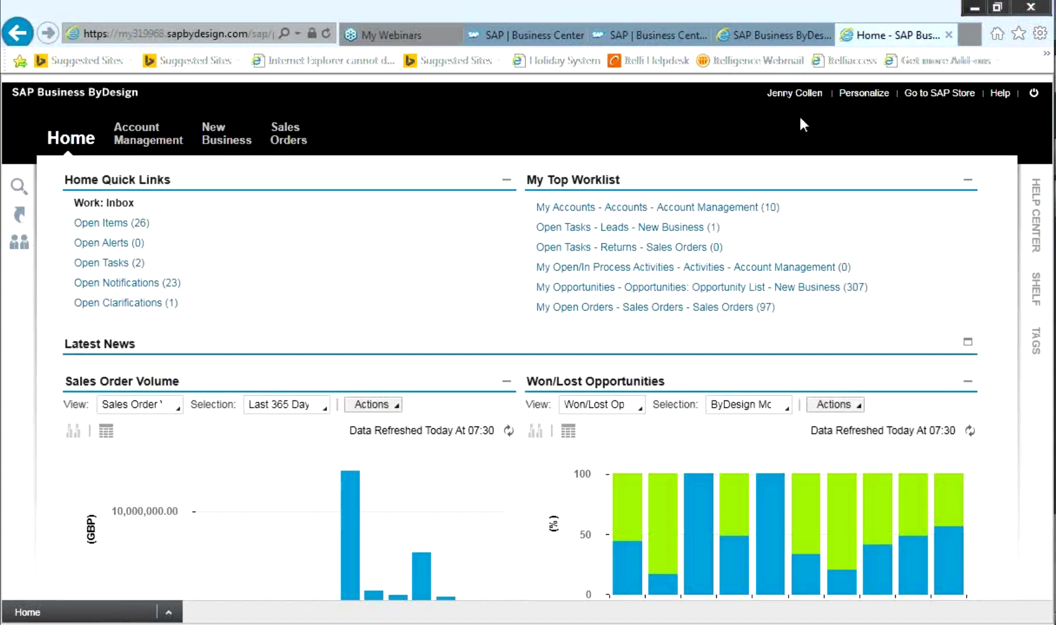
- Hide Open Alerts, Open Tasks, Open Notifications and Open Clarifications from the Work: Inbox group of Home Quick Links, and save the personalization
click(586, 110)
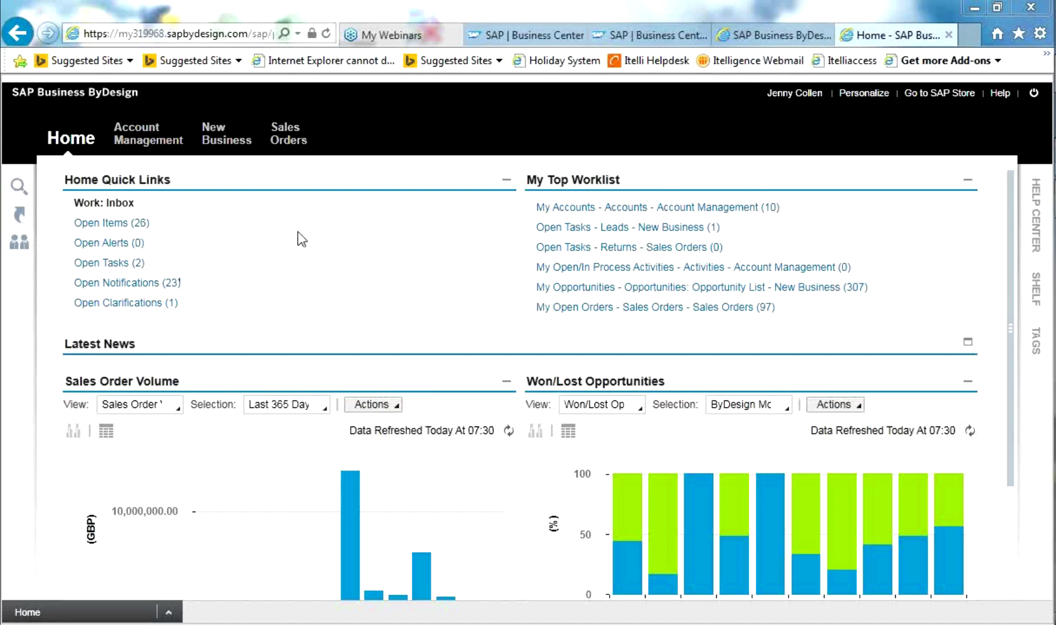
click(870, 95)
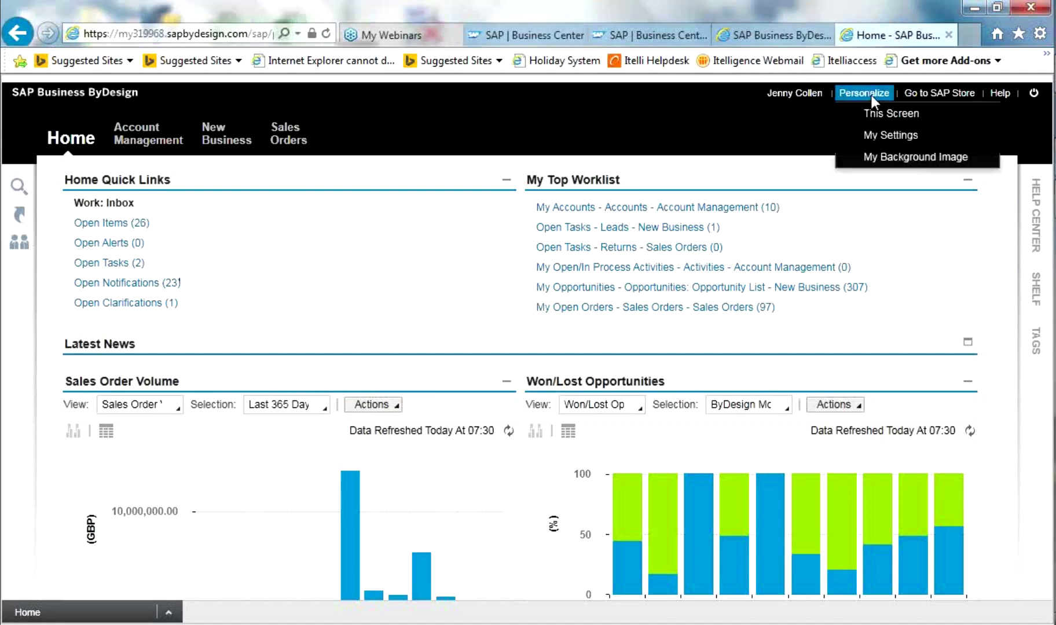
click(880, 109)
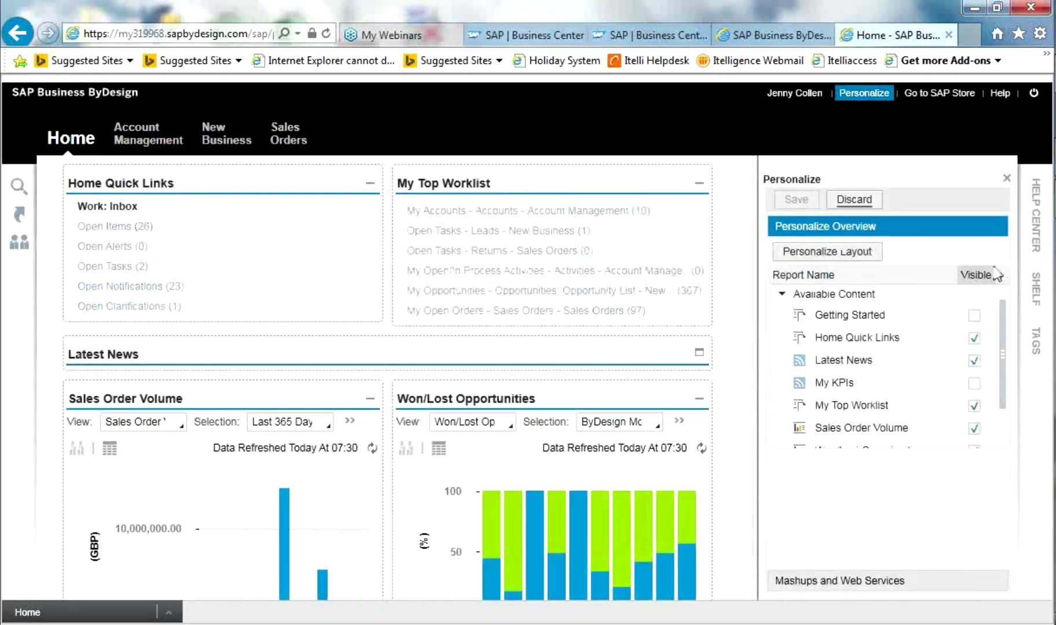
click(871, 338)
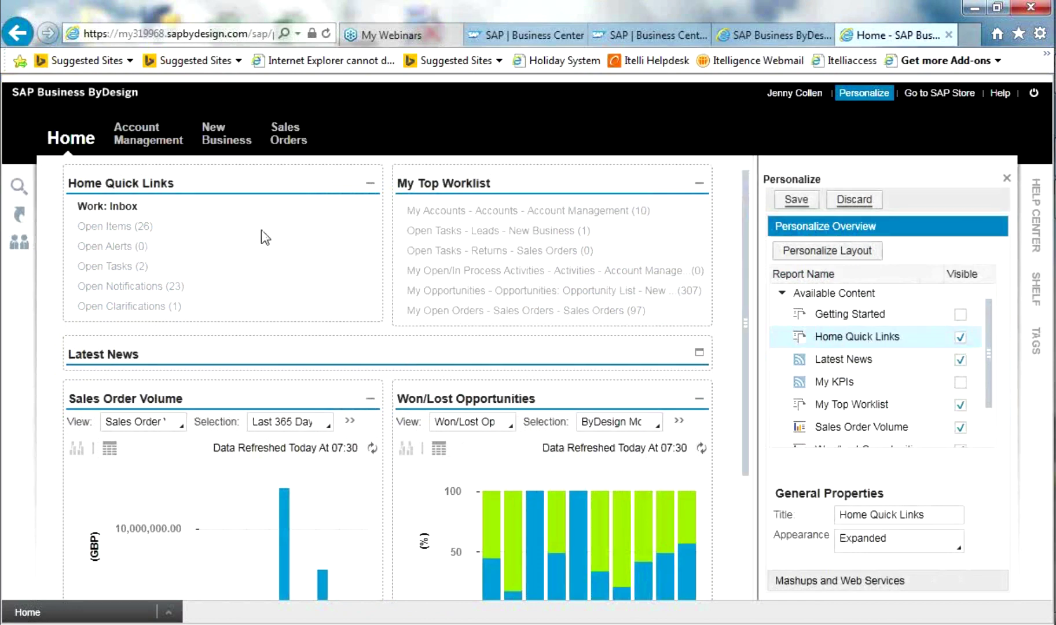
mouse_move(1004, 425)
drag(1005, 394, 1007, 524)
click(887, 497)
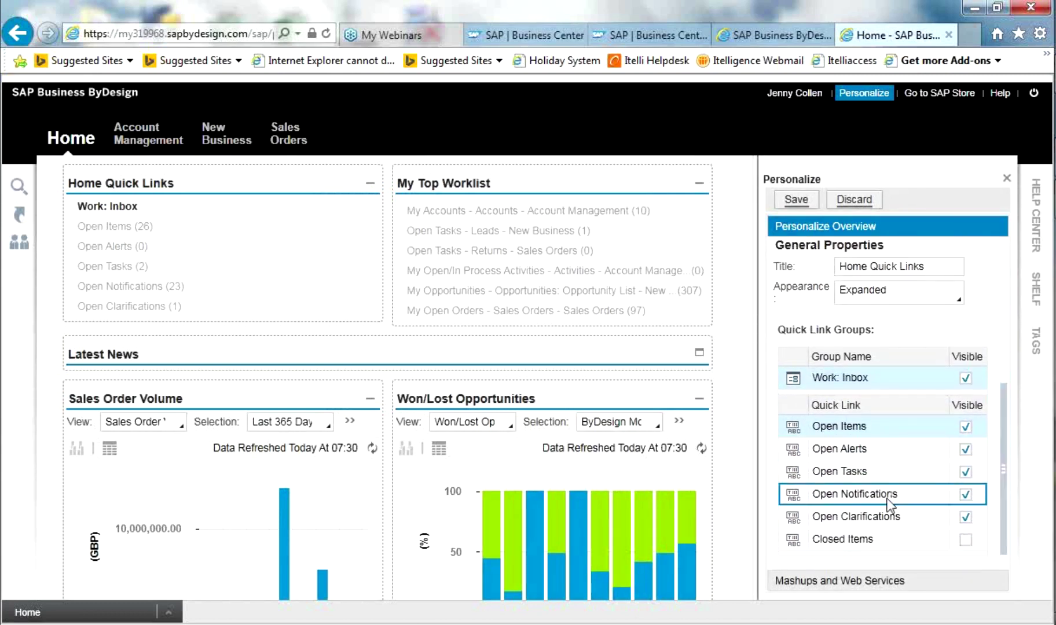
click(885, 543)
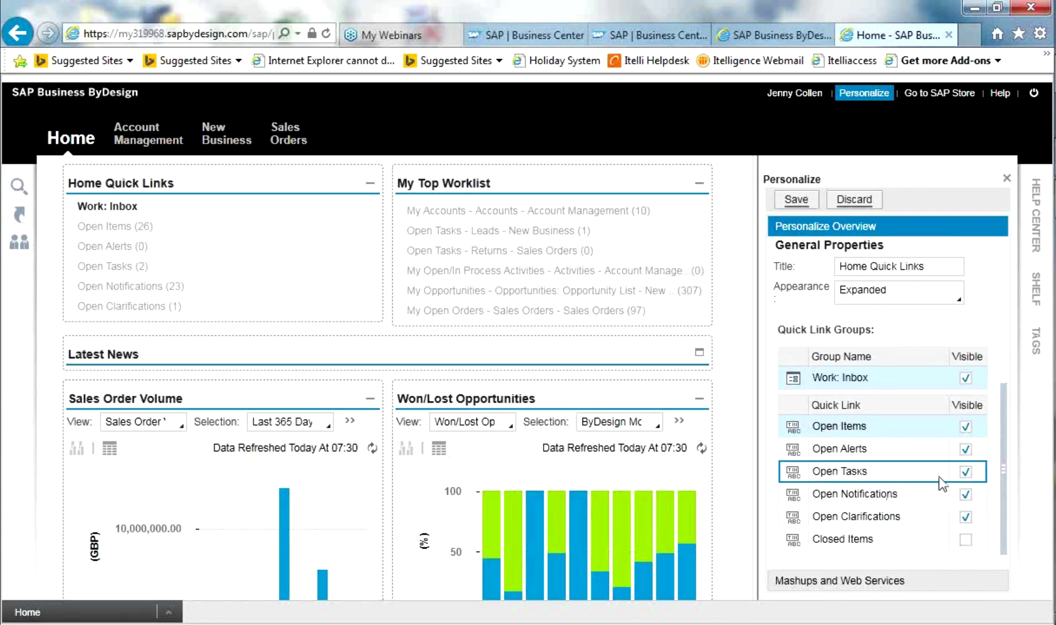
click(966, 449)
click(966, 472)
click(966, 495)
click(966, 516)
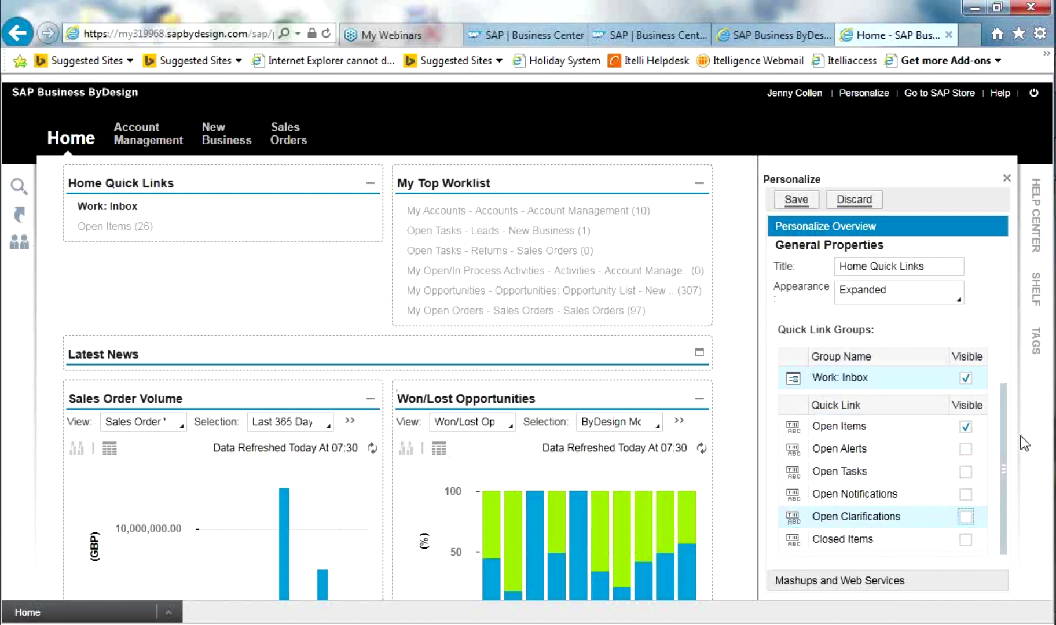
click(780, 198)
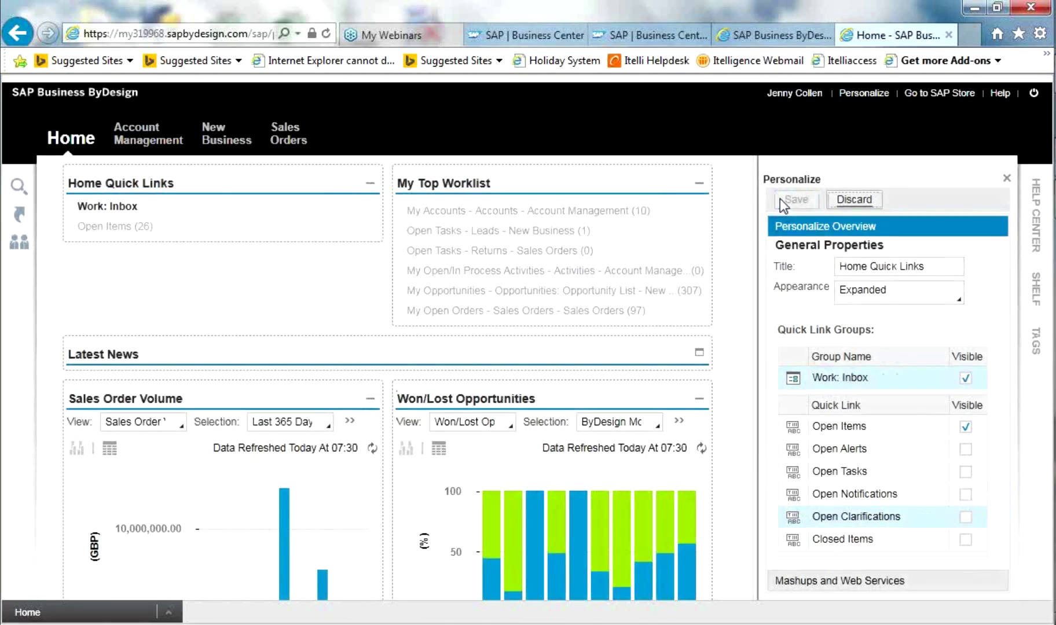
click(1008, 178)
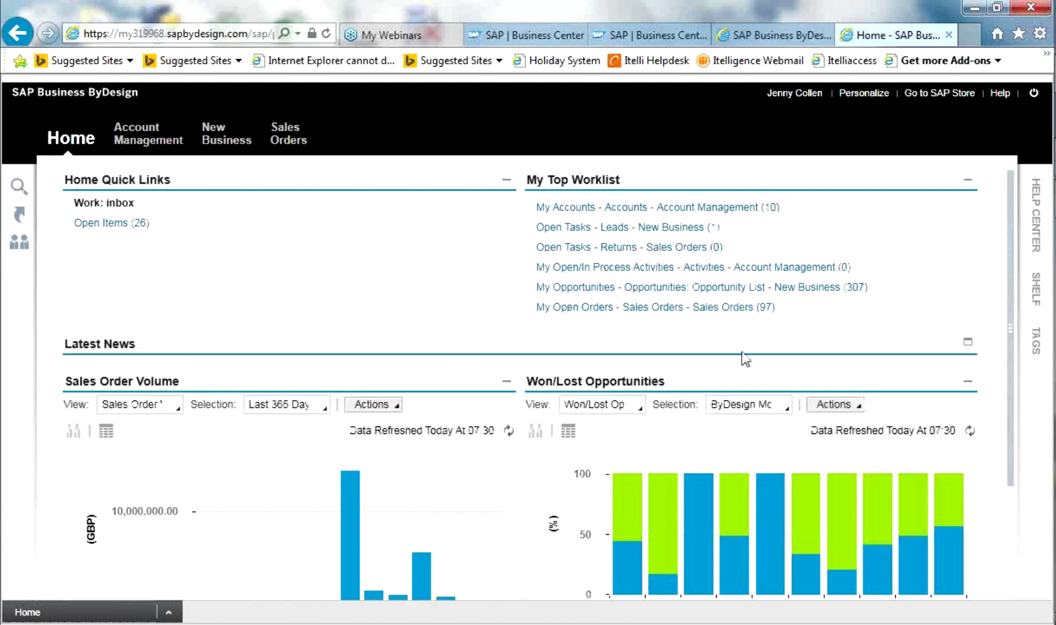
- Hide the Latest News section from the home screen, then save and close the personalization
click(862, 94)
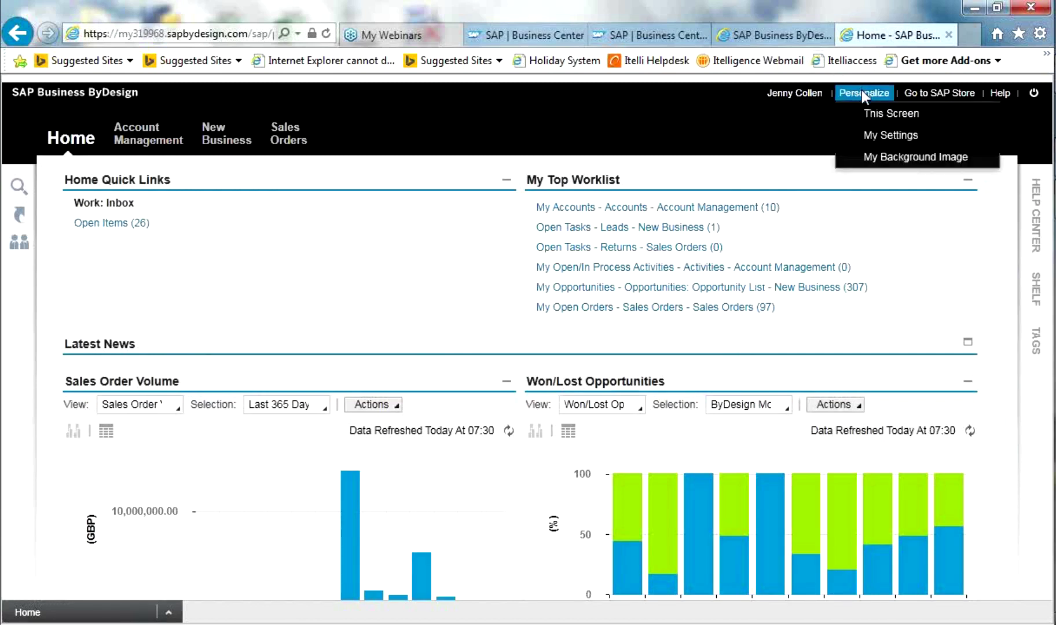
click(879, 111)
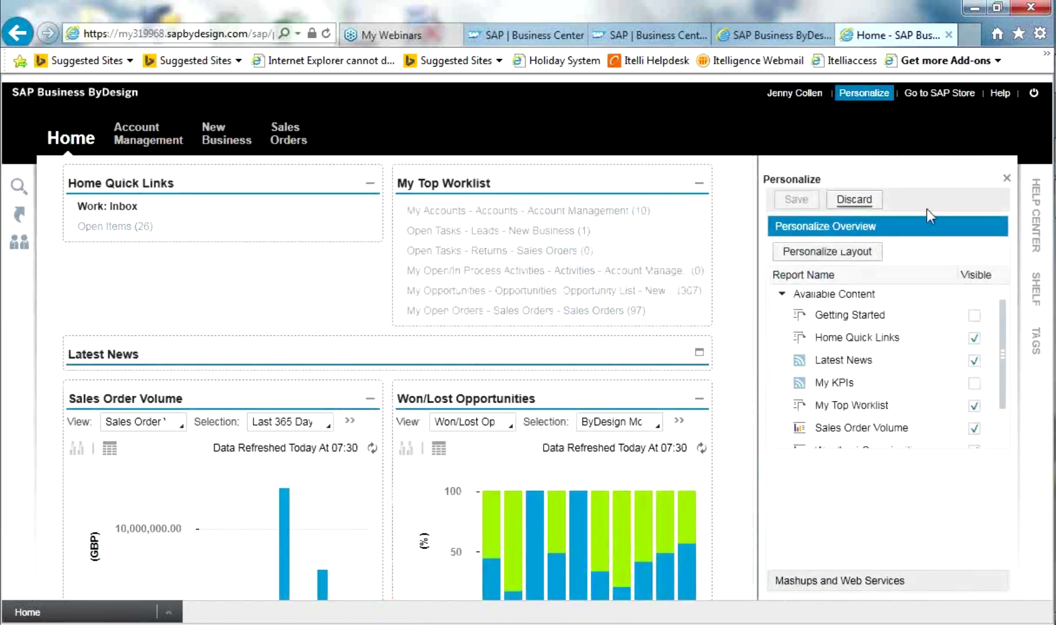
click(974, 360)
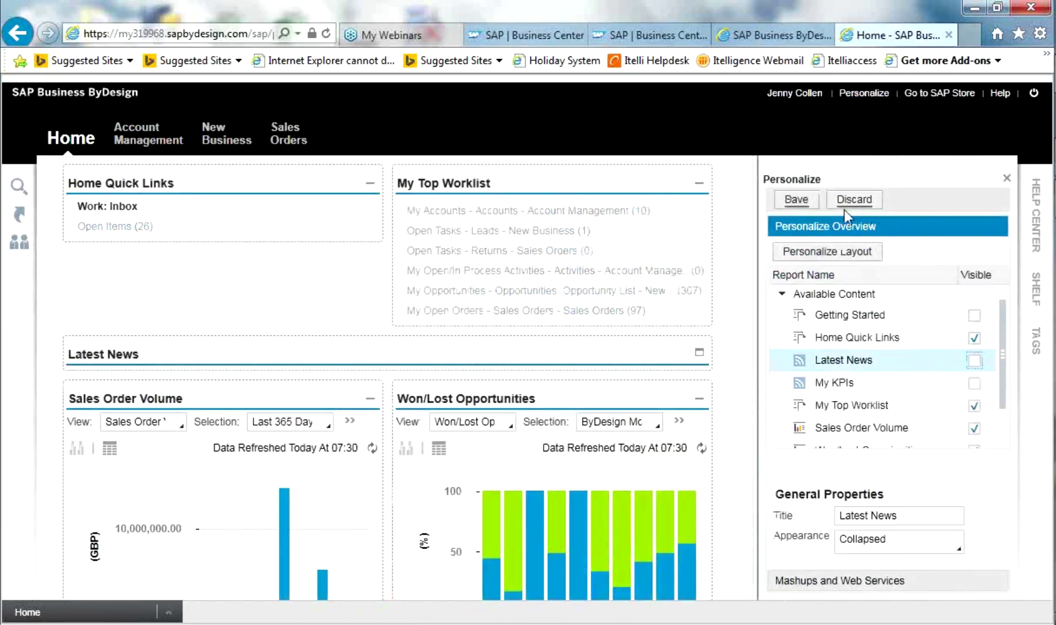
click(776, 198)
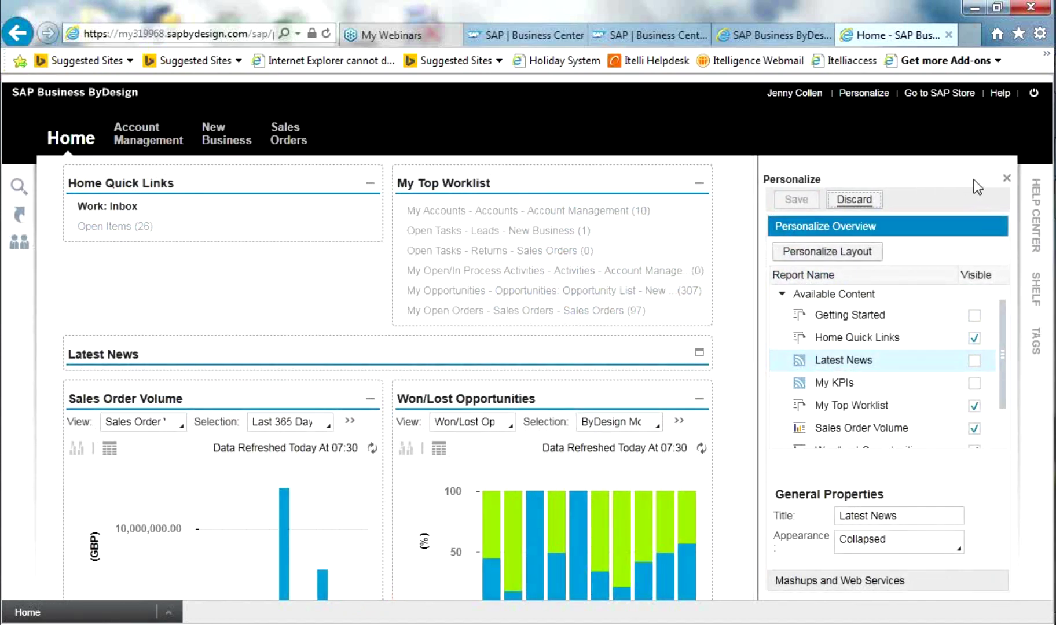
click(1006, 177)
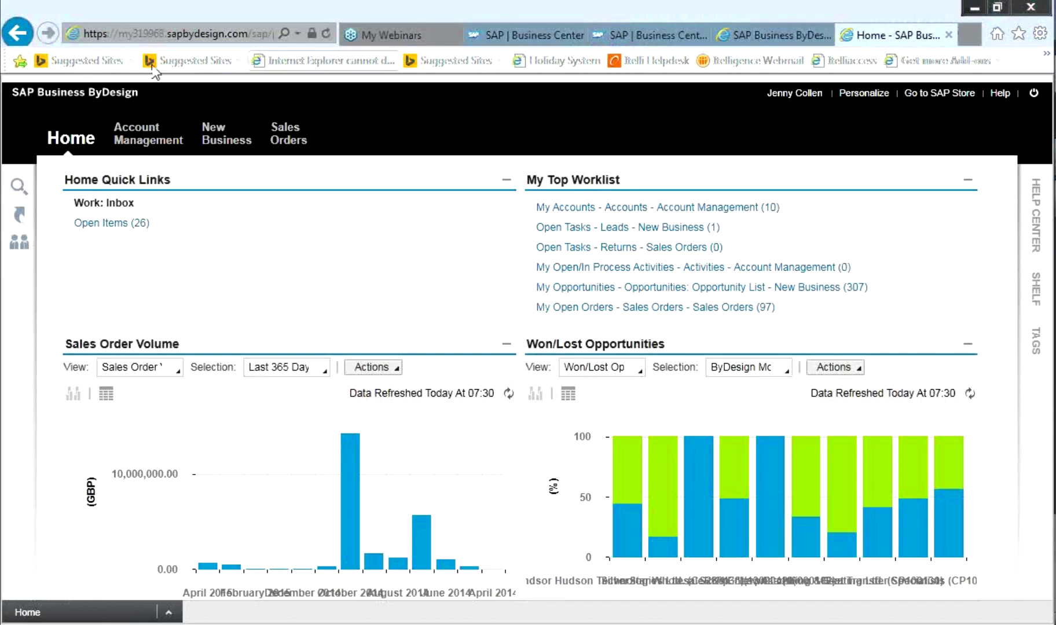
- Search all categories for "sales orders", review the results and return to the home screen
click(20, 190)
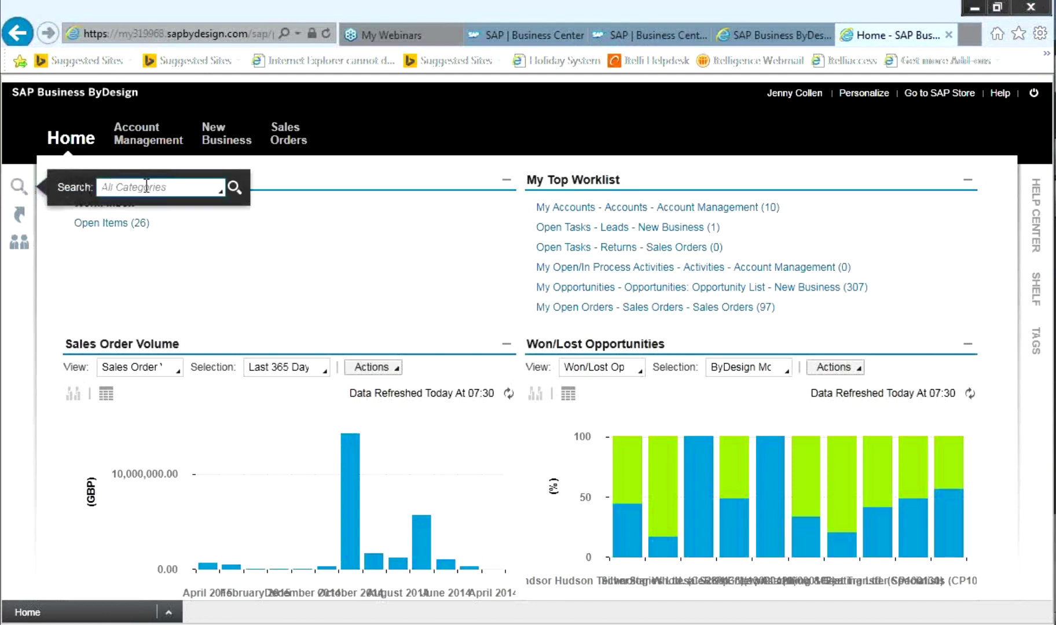
click(220, 194)
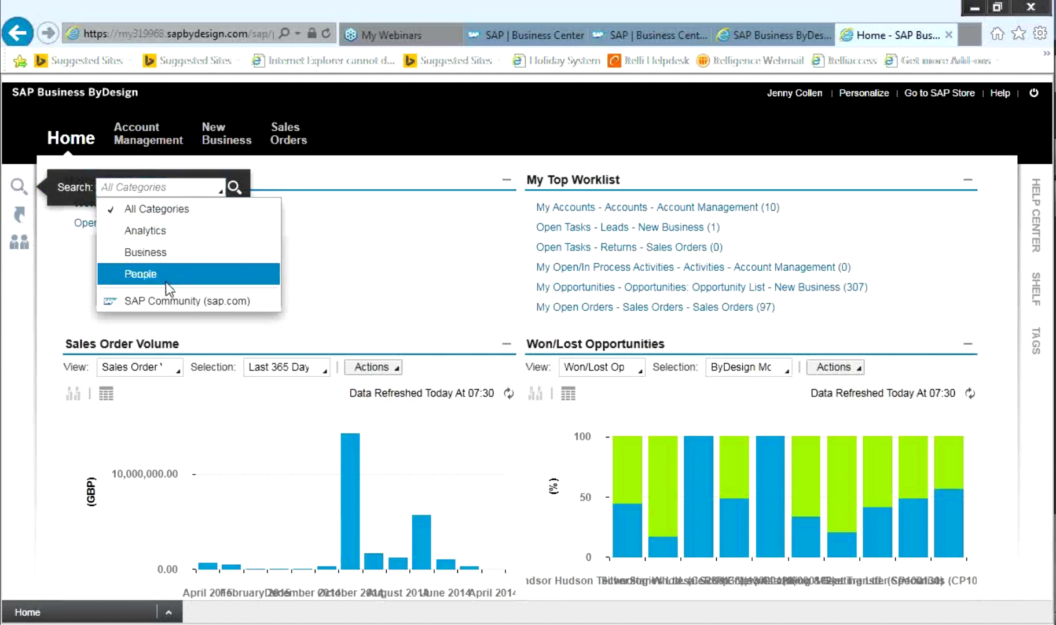
click(157, 188)
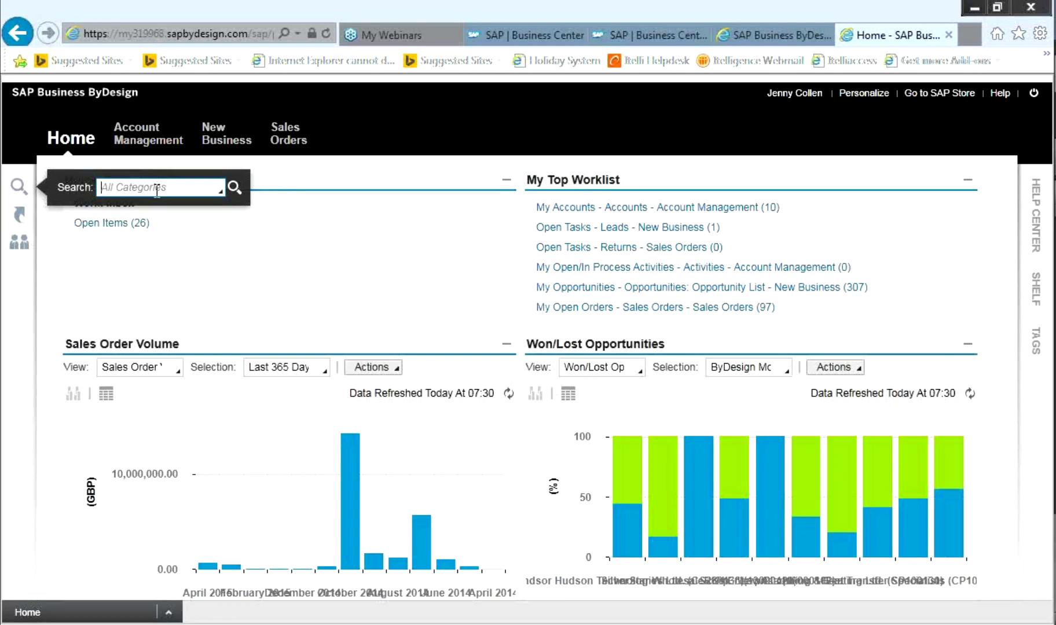
text(sales orders)
key(Return)
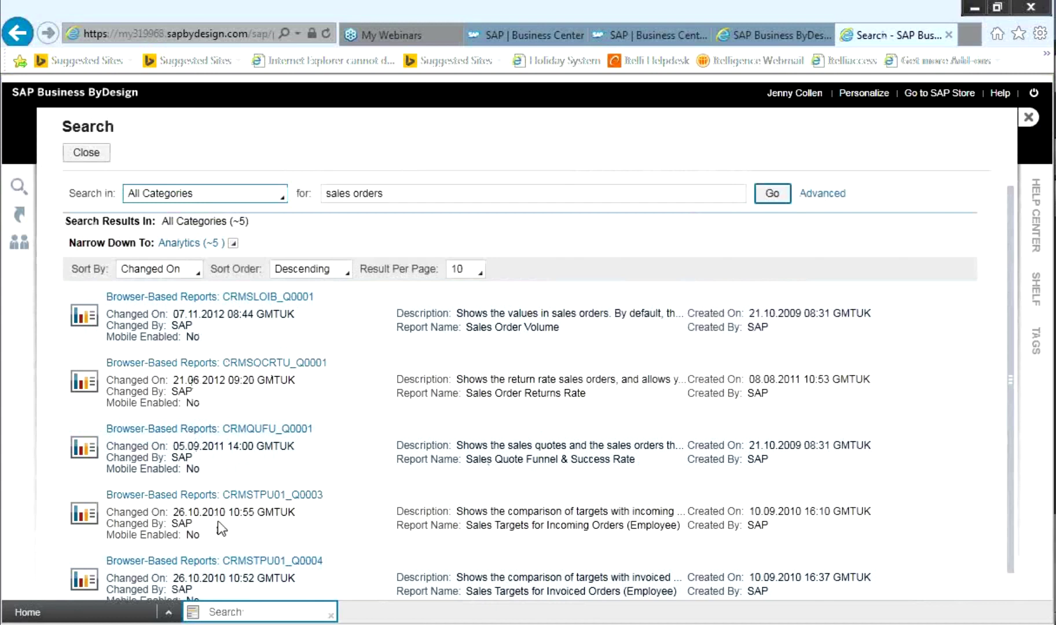
click(94, 160)
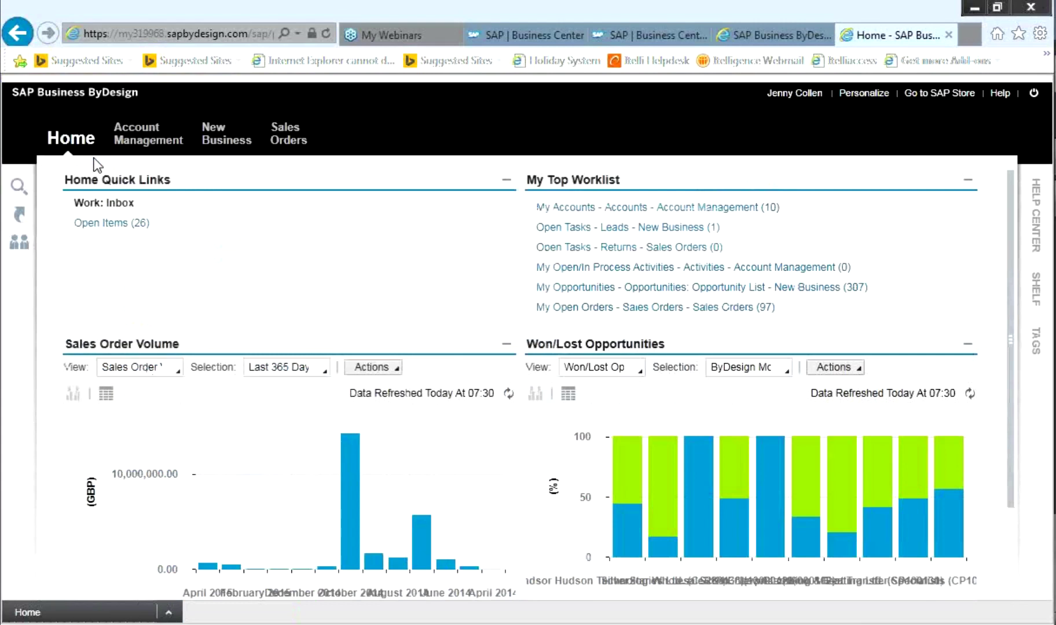
- Search all categories for "smiths" and close the results to return to the home screen
click(20, 187)
drag(169, 188, 35, 192)
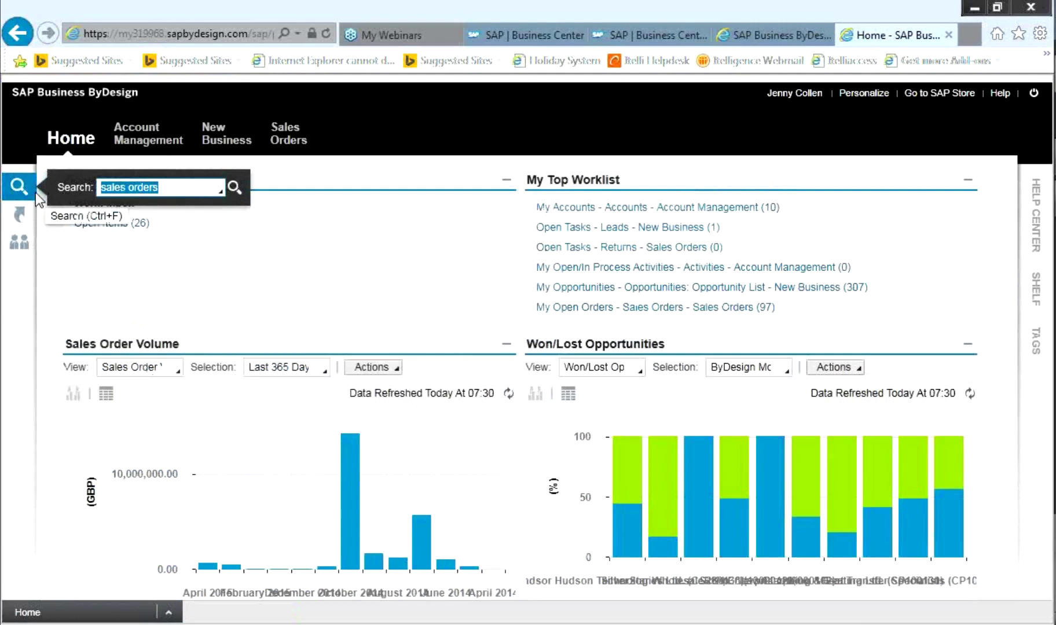
text(smith)
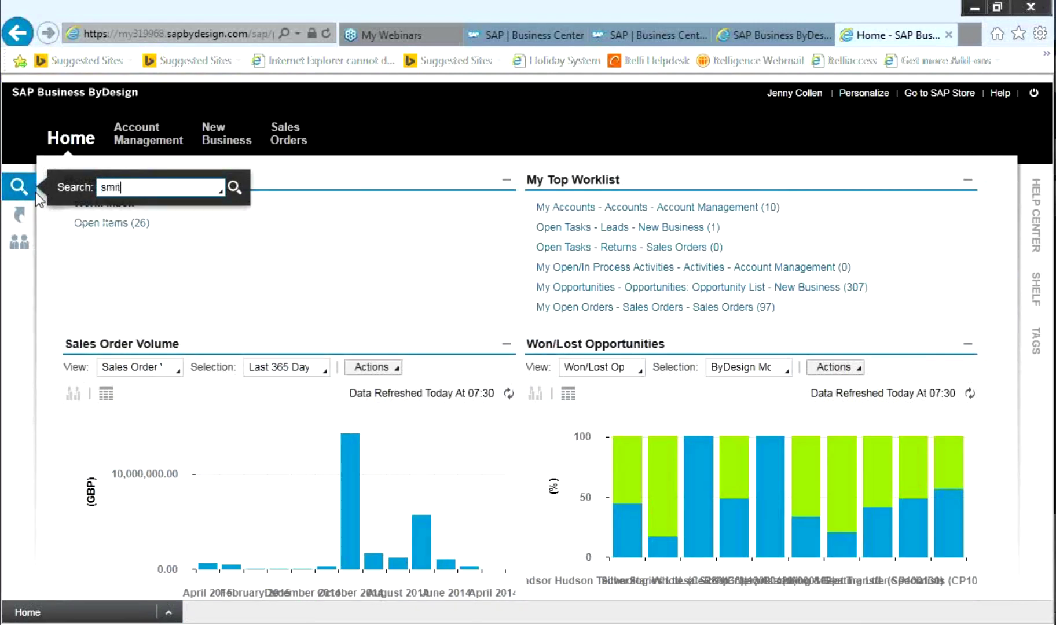
text(s)
key(Return)
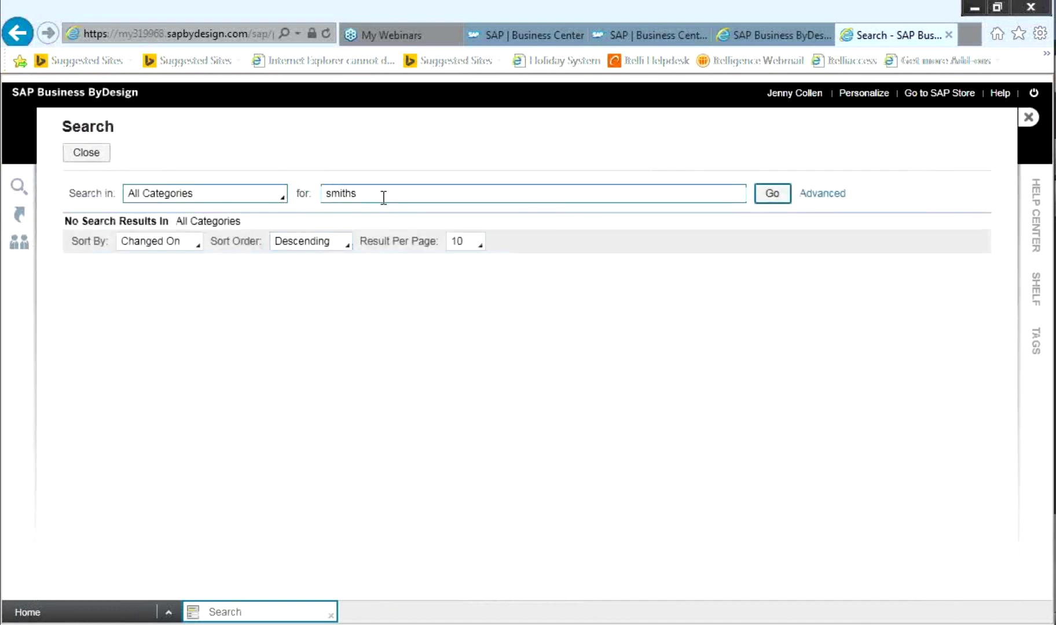
click(96, 156)
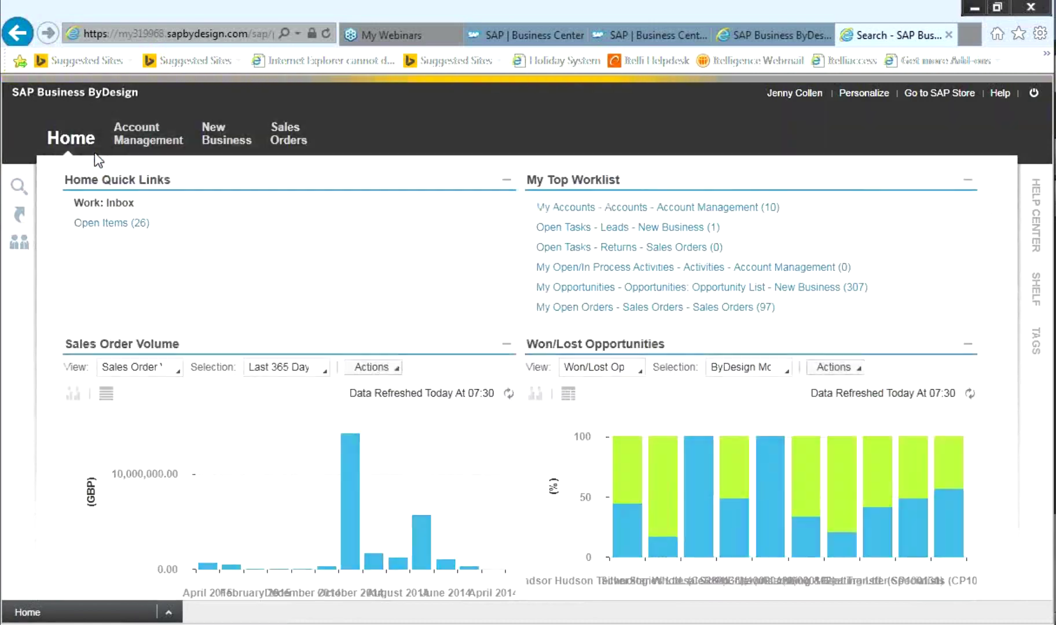
- Search all categories for "101", review the matching documents and close the results
mouse_move(55, 165)
click(19, 186)
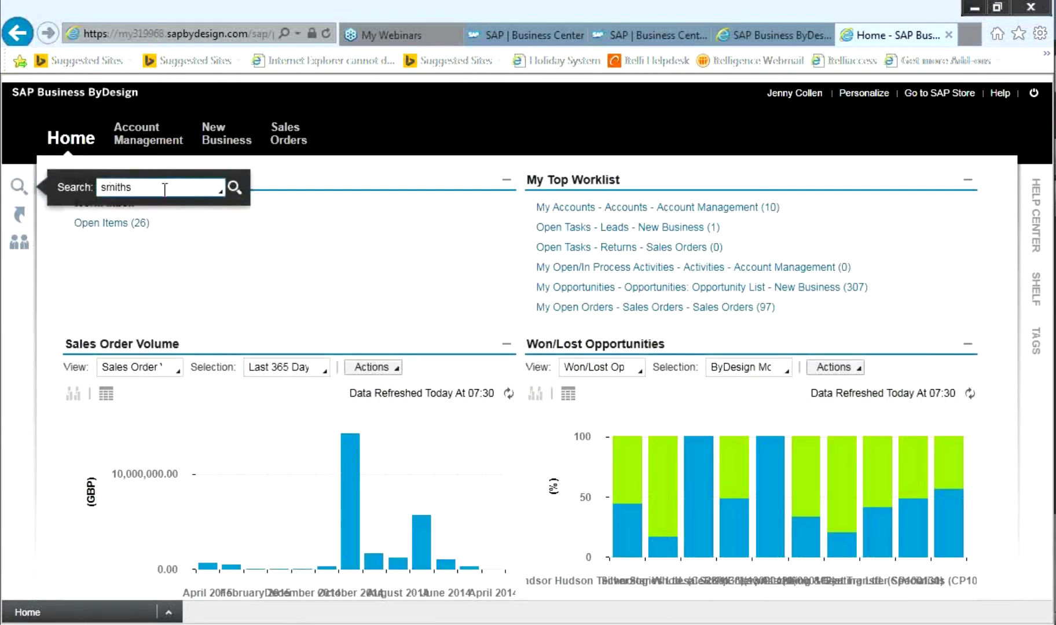
text(101)
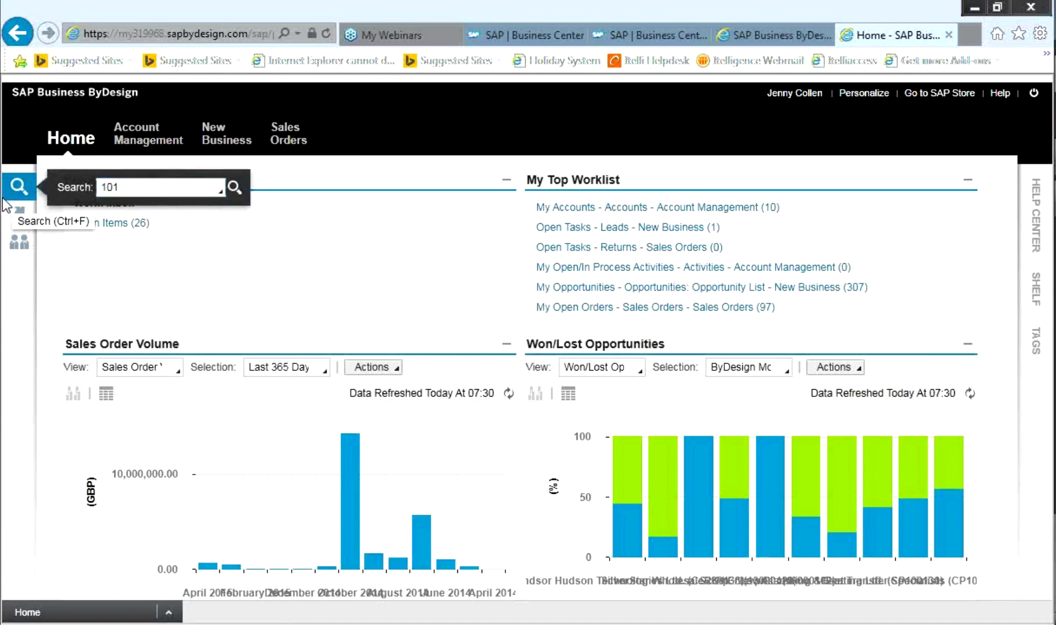
key(Return)
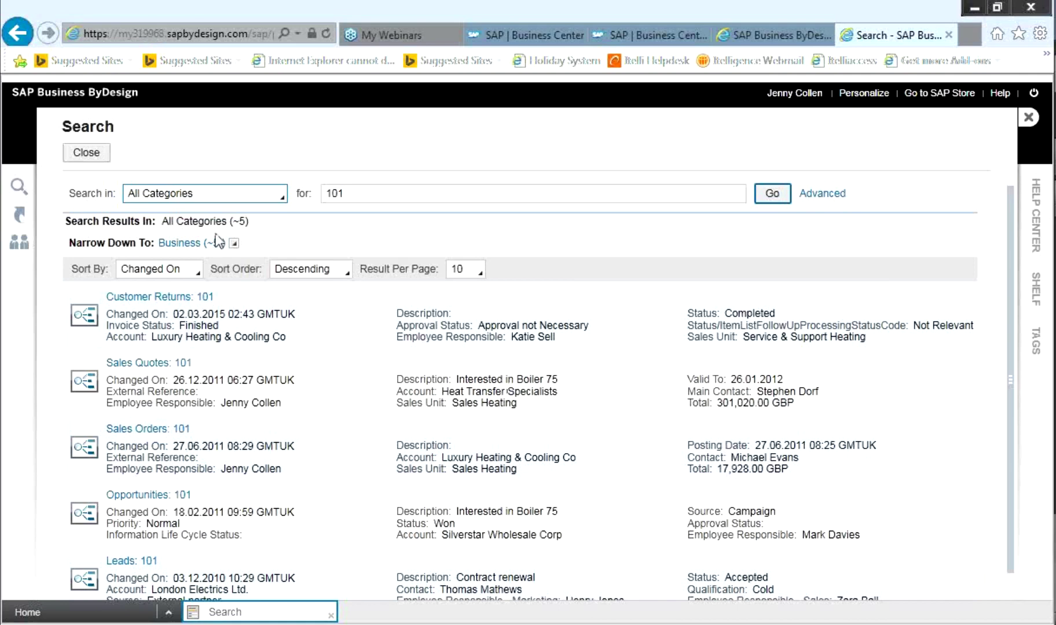
click(97, 154)
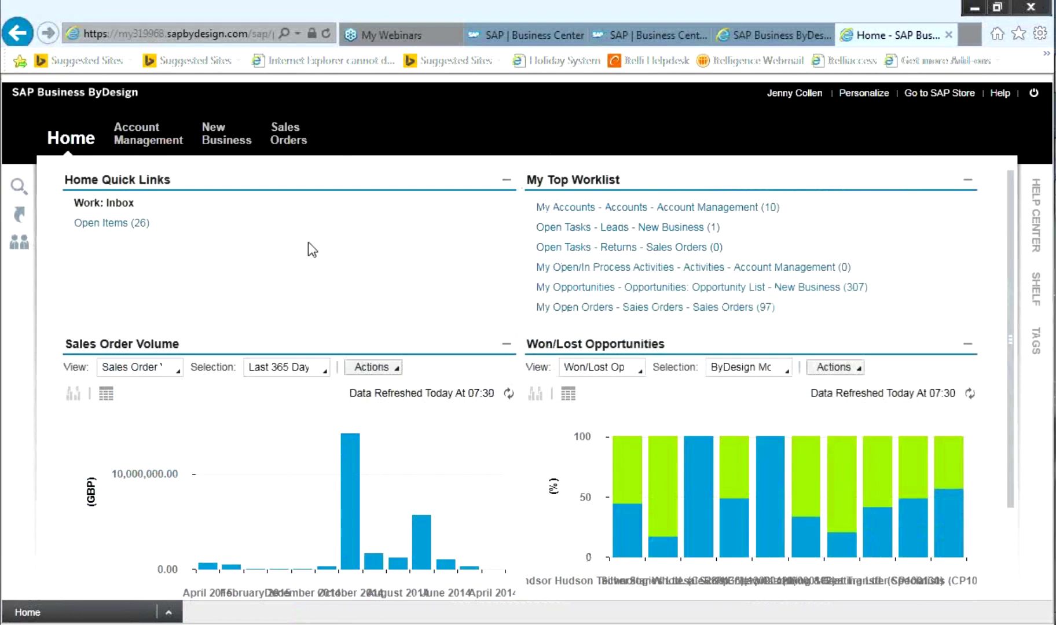
- Review the views and common tasks offered by the Home, Account Management, New Business and Sales Orders work centers
mouse_move(71, 143)
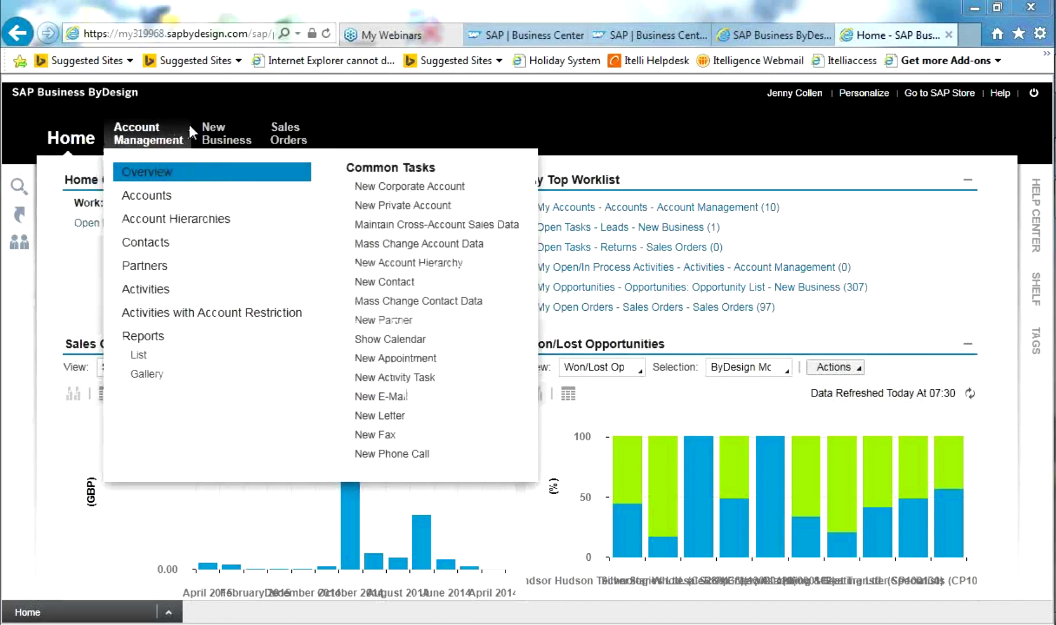
mouse_move(227, 133)
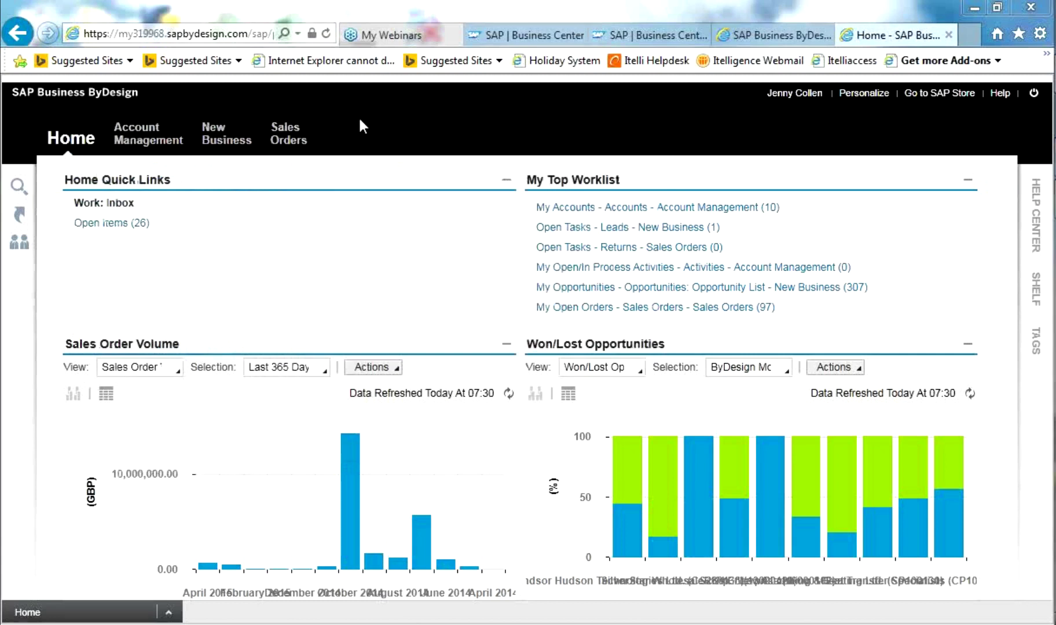
mouse_move(282, 143)
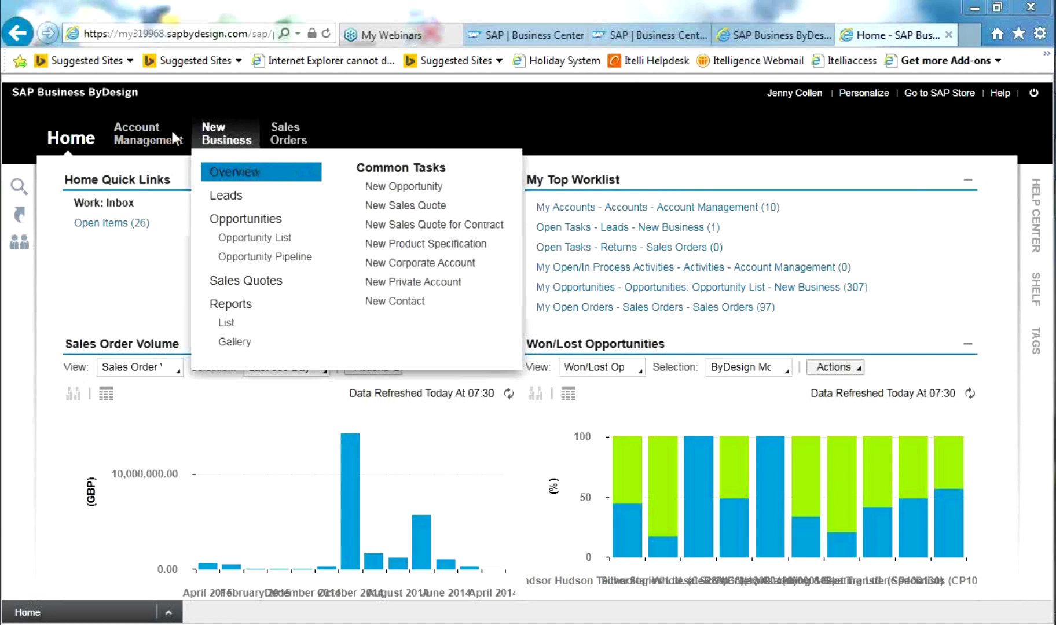
- Add the Account Management task New Private Account to the shortcuts and rename that shortcut "New Private customer"
mouse_move(148, 141)
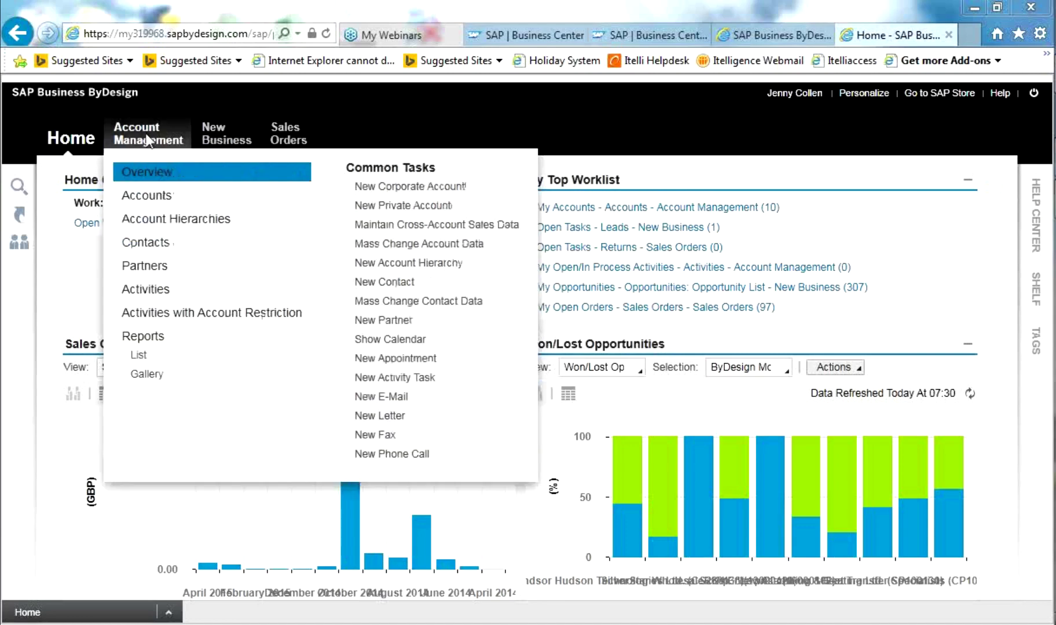
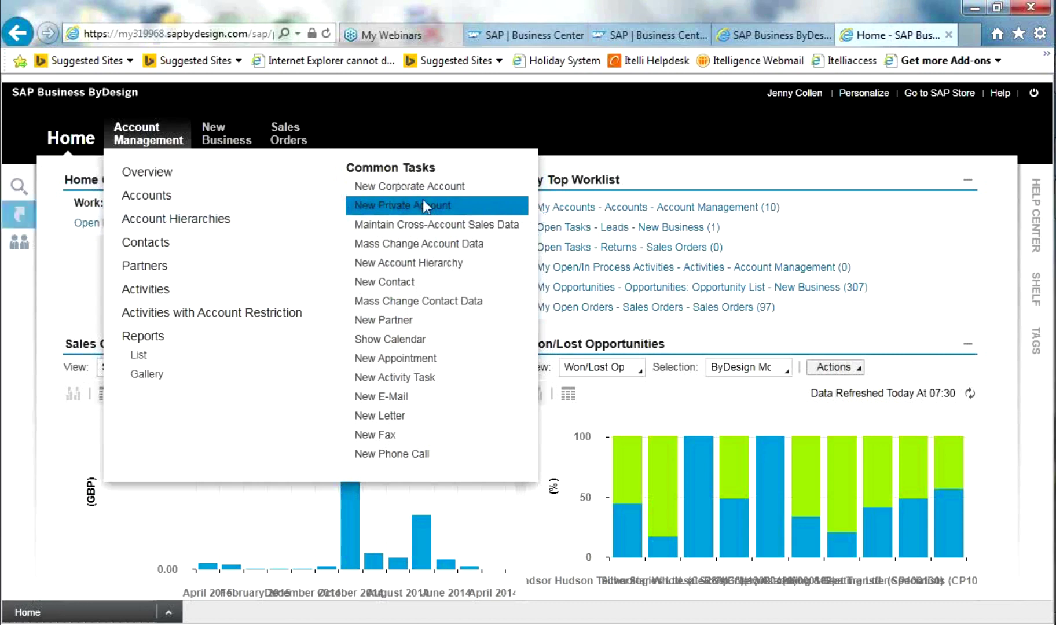
click(19, 217)
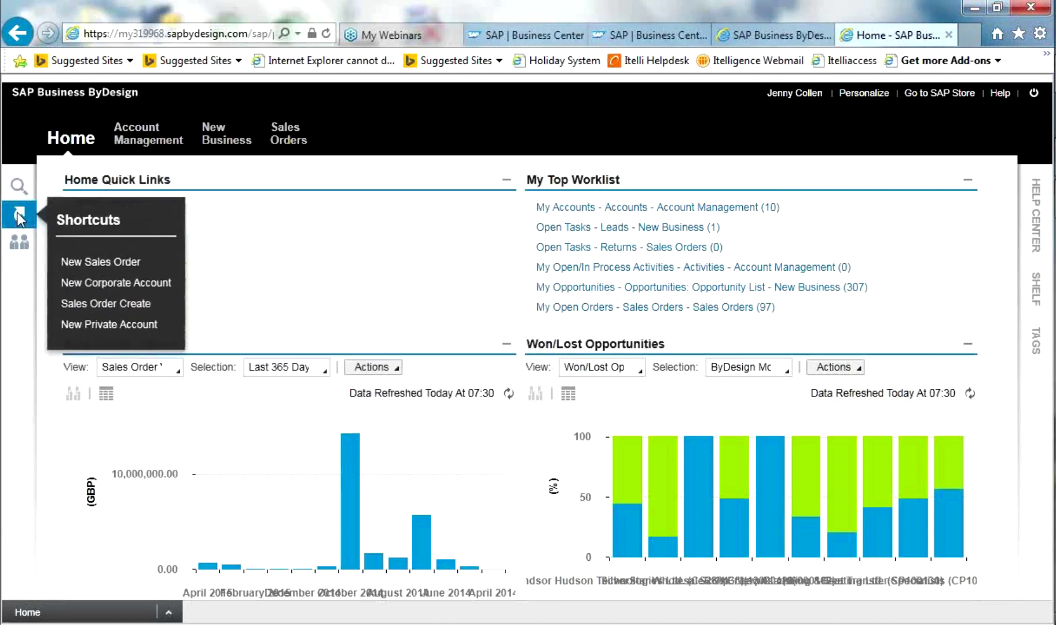
right_click(126, 322)
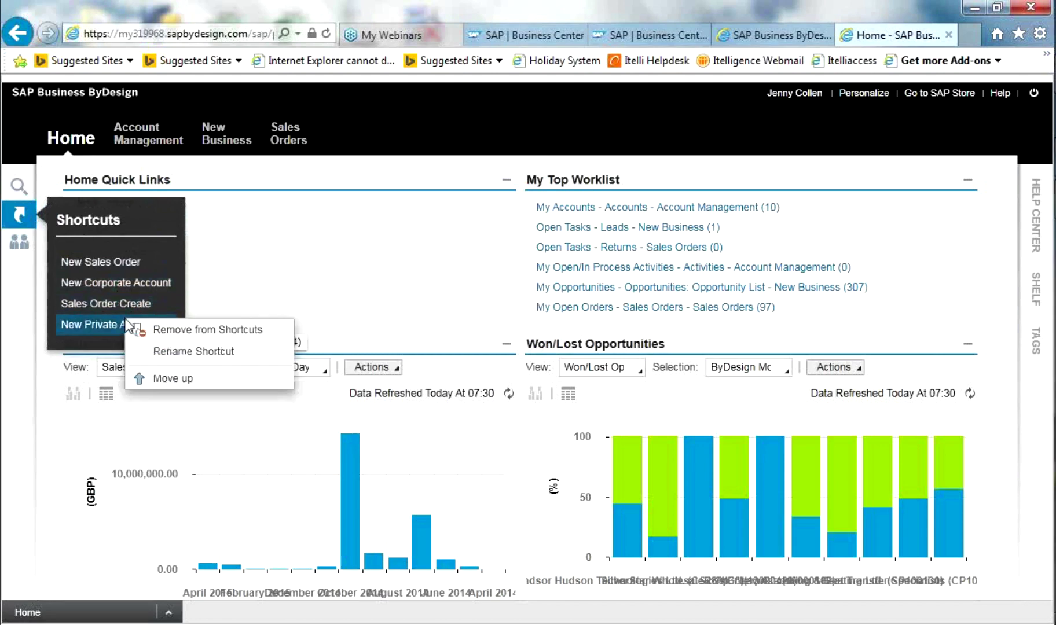
click(197, 351)
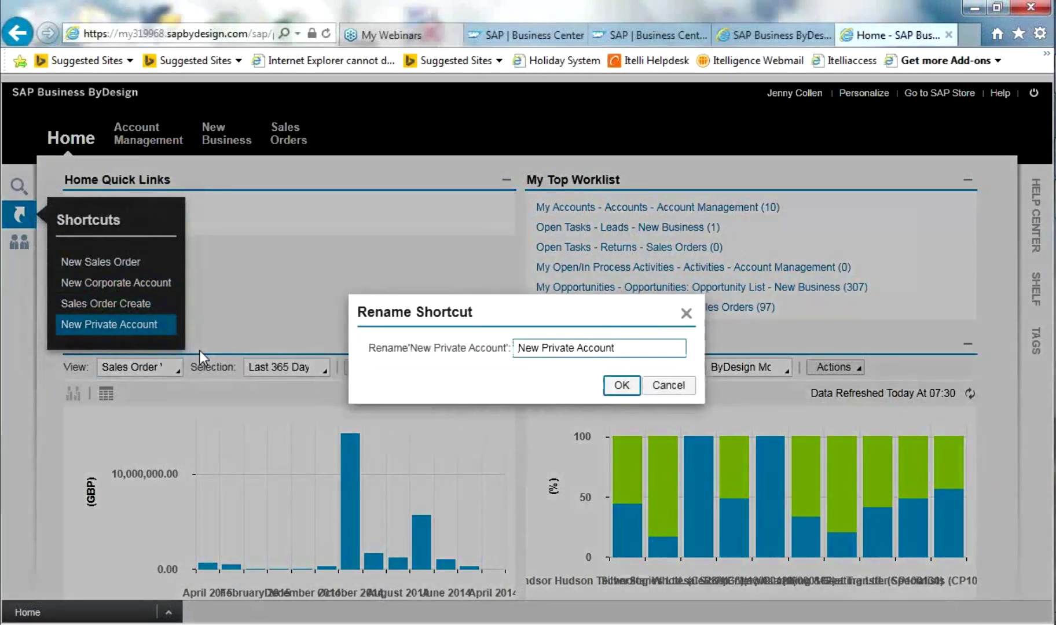
key(ctrl+a)
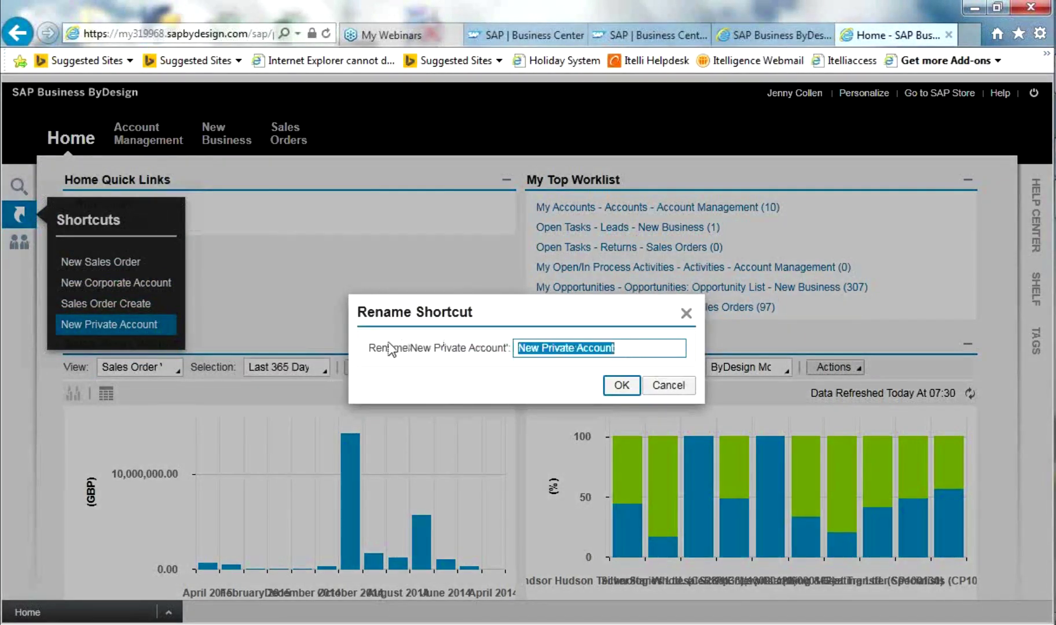
text(New)
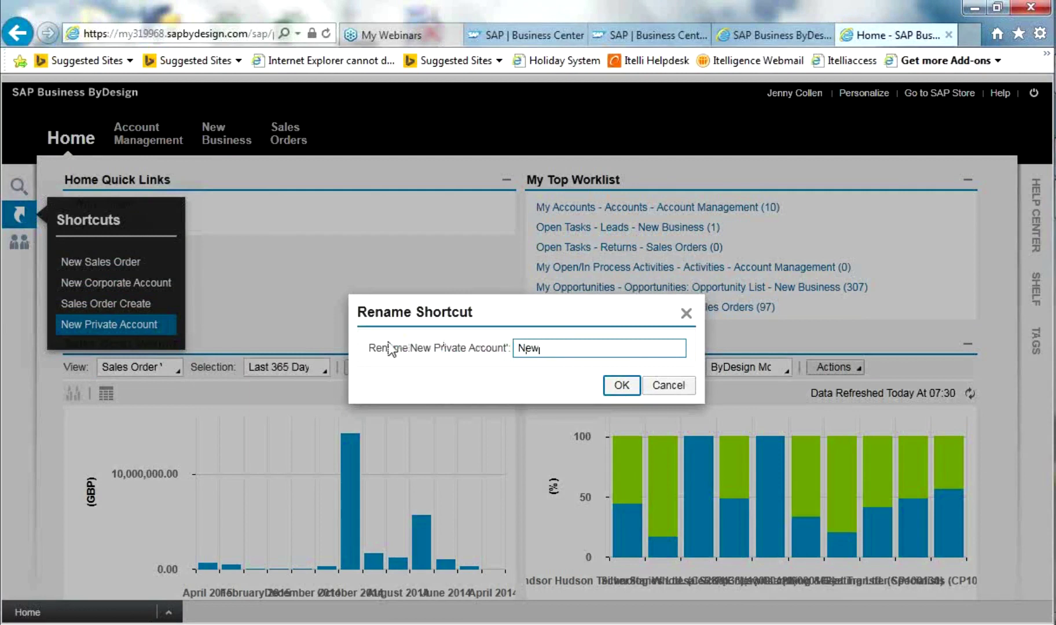
text( Private customer)
click(623, 385)
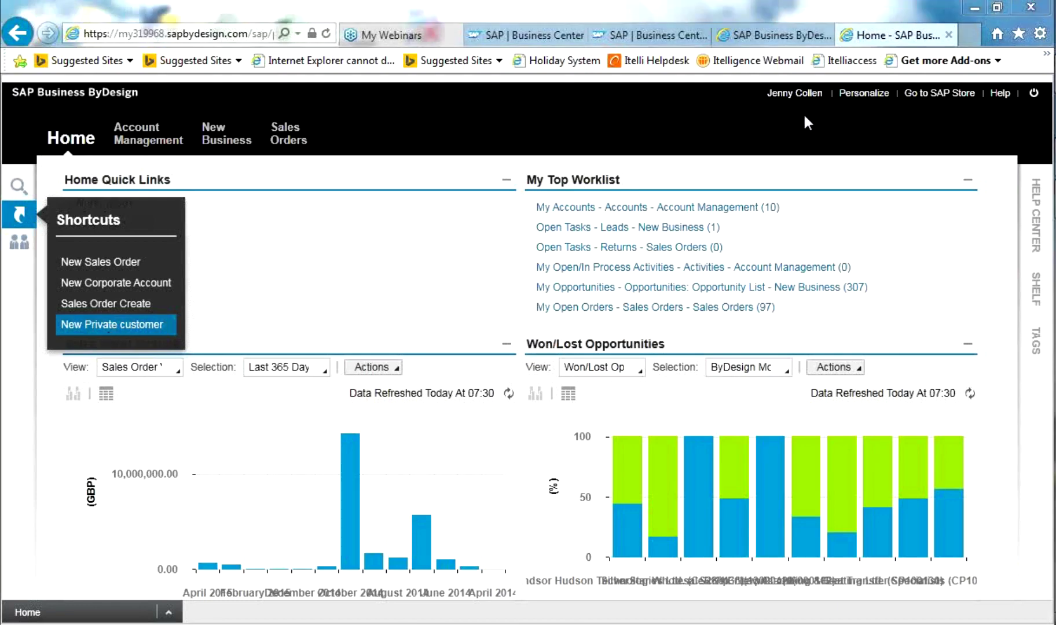
click(856, 418)
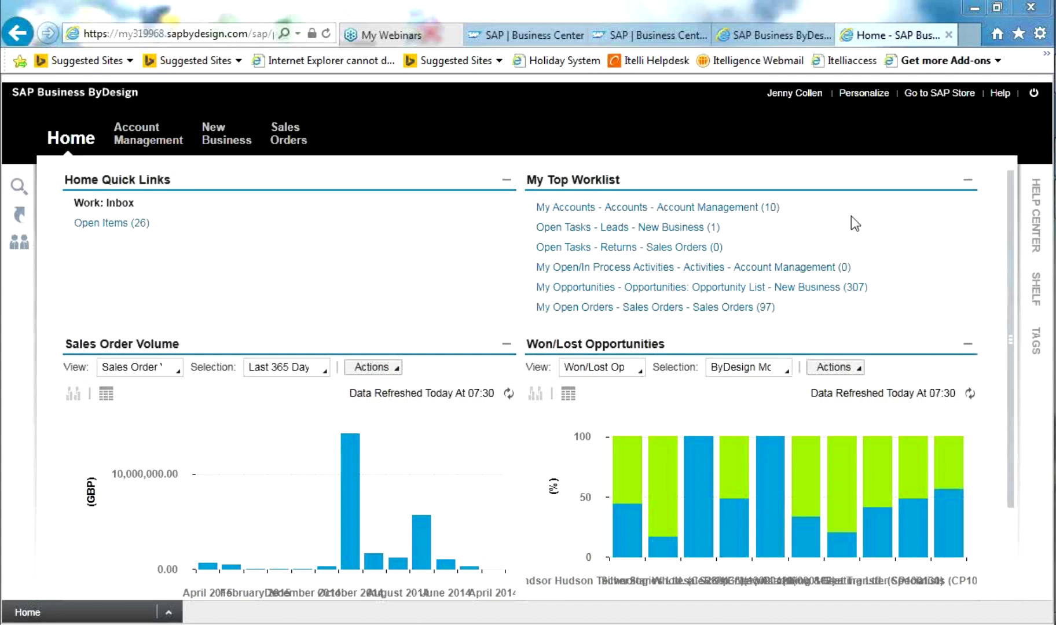
- Search the Help Center for "sales order", review the listed help resources and close the Help Center
click(1040, 208)
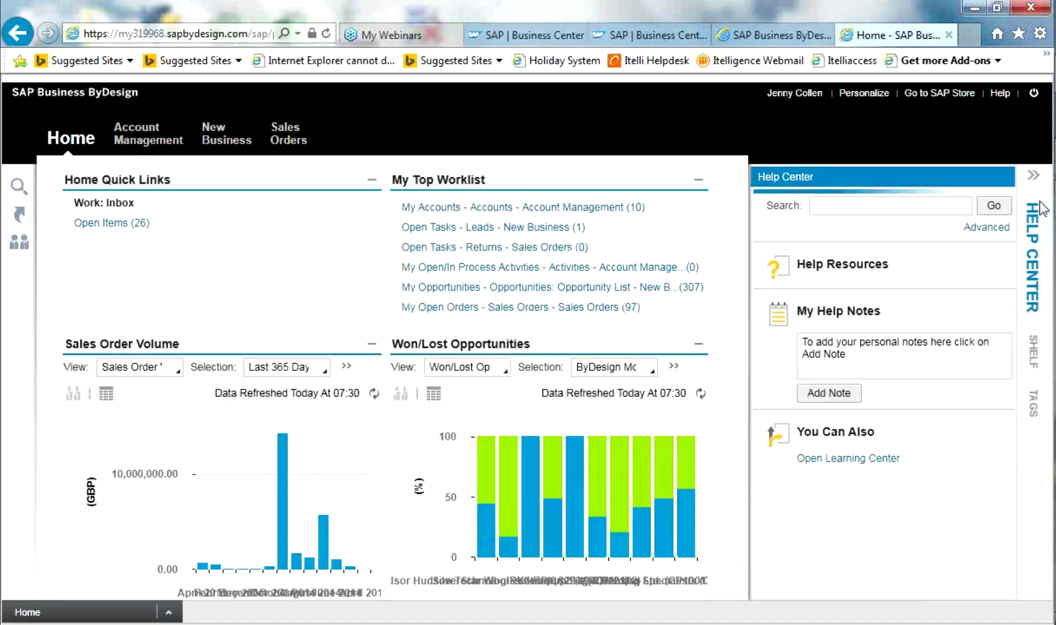
click(838, 203)
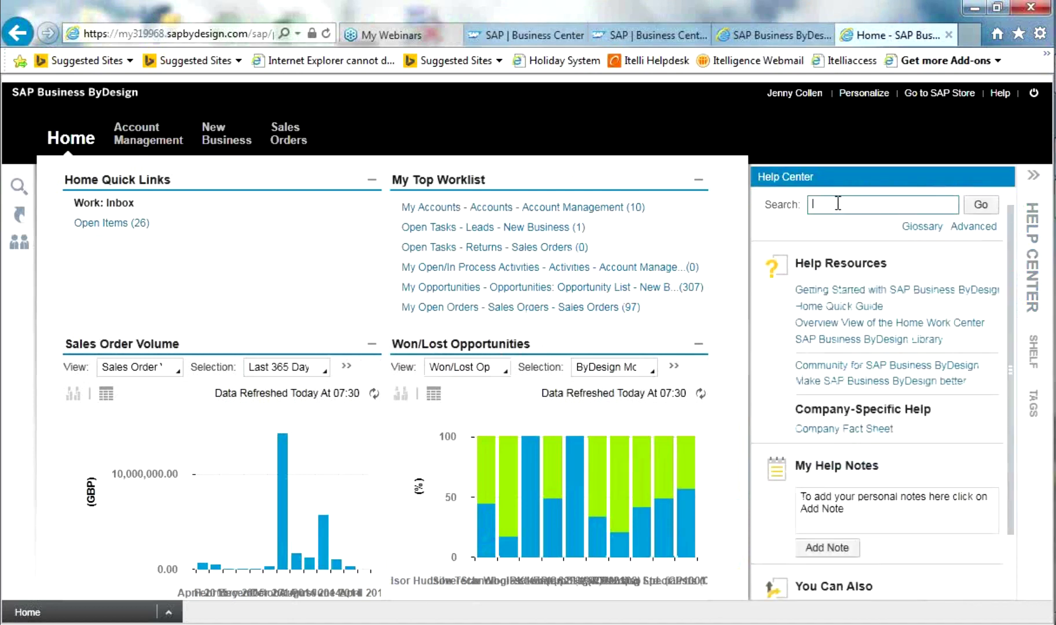
text(sales order)
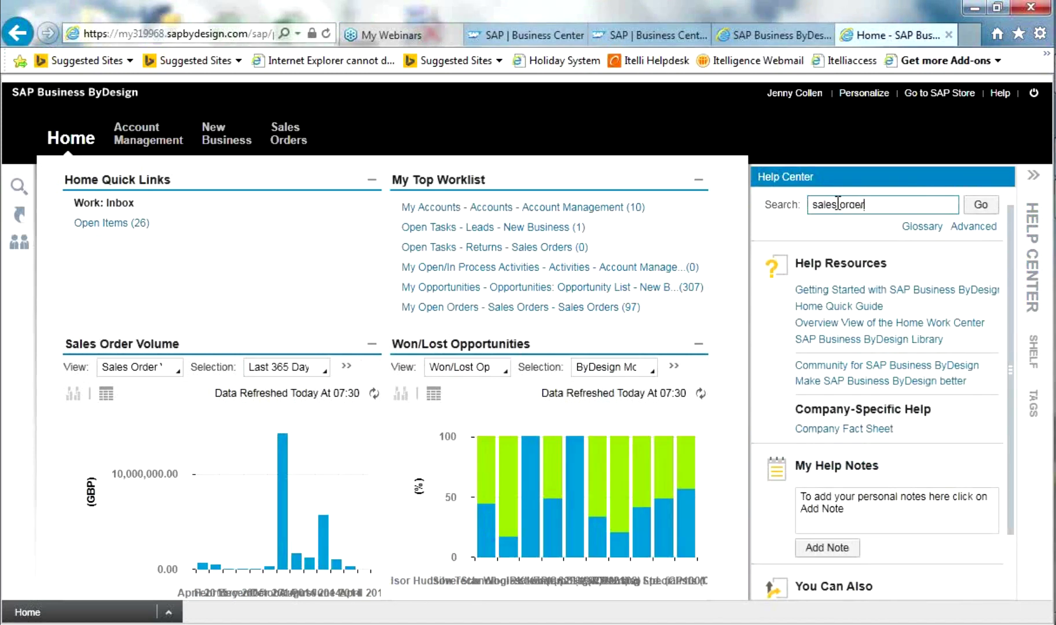
key(Return)
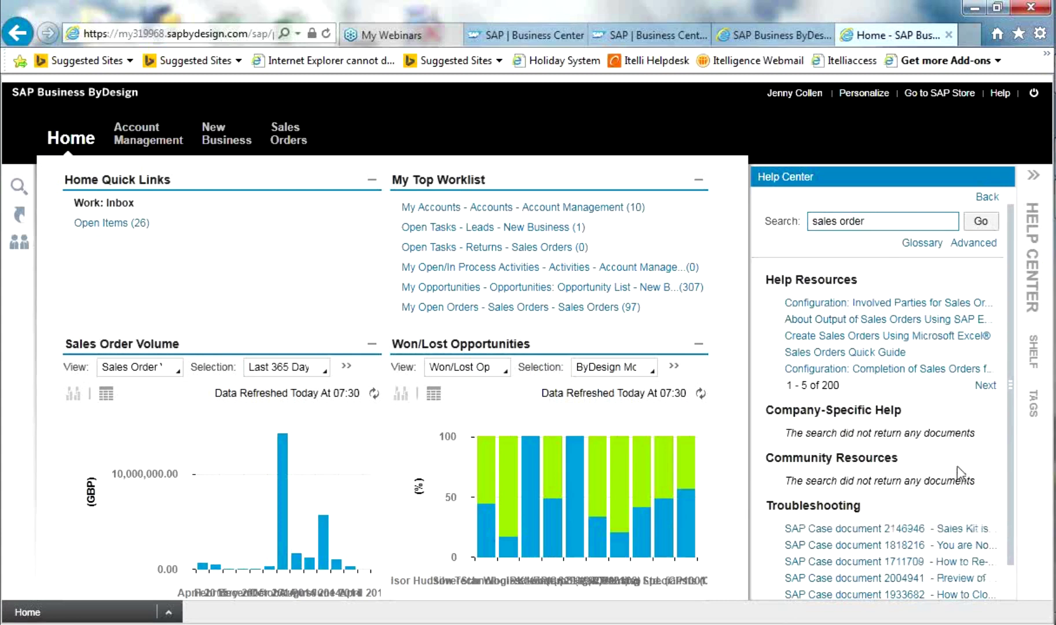
click(1034, 178)
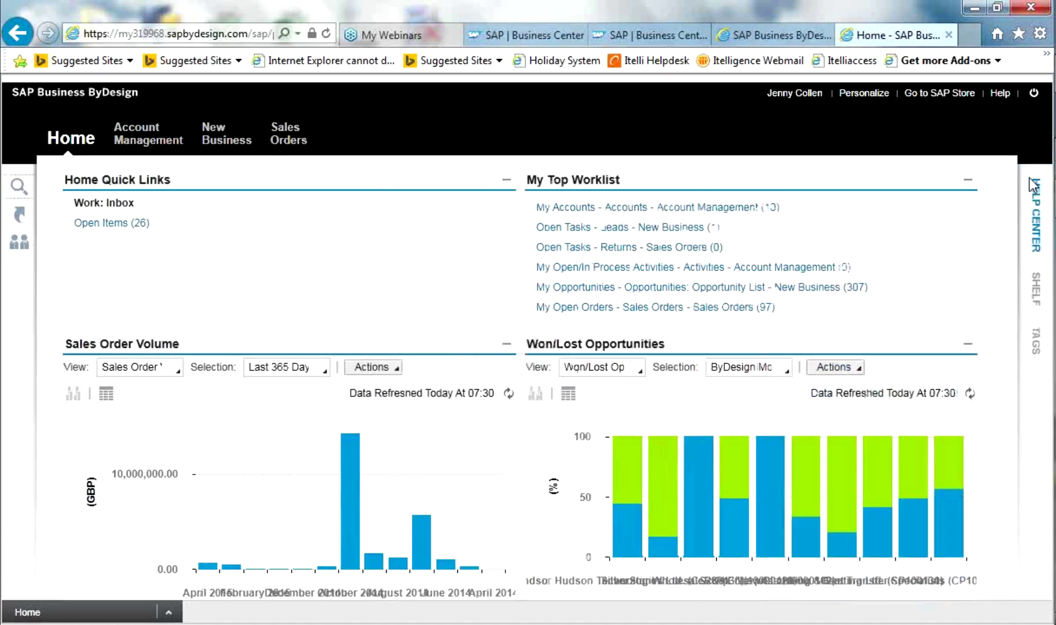
- View the Sales Orders Quick Guide from the Help Center of a new sales order, then close the order without saving
mouse_move(286, 140)
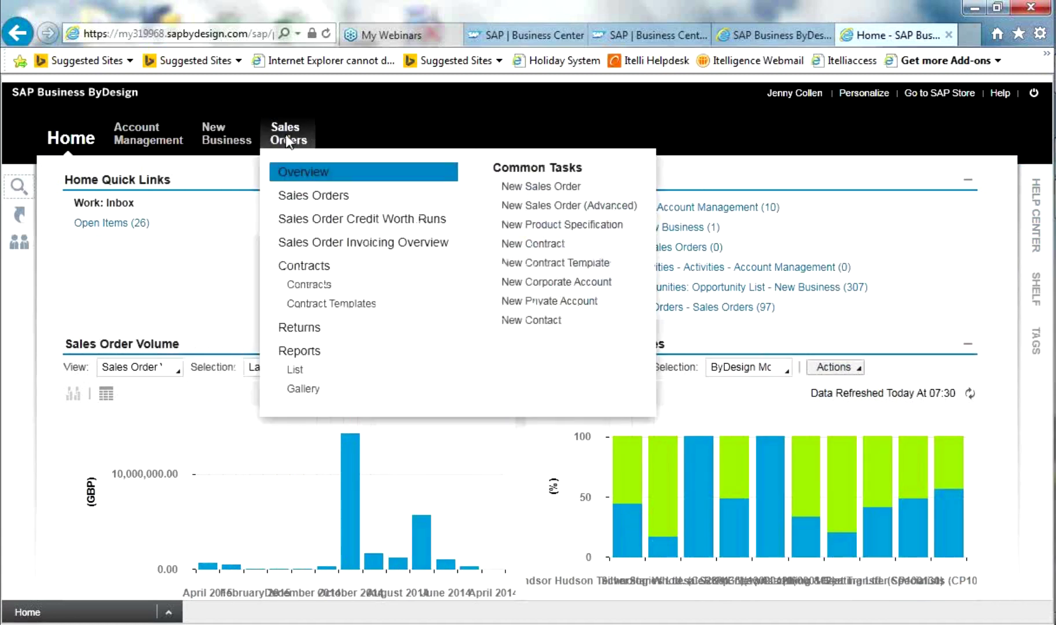
click(549, 188)
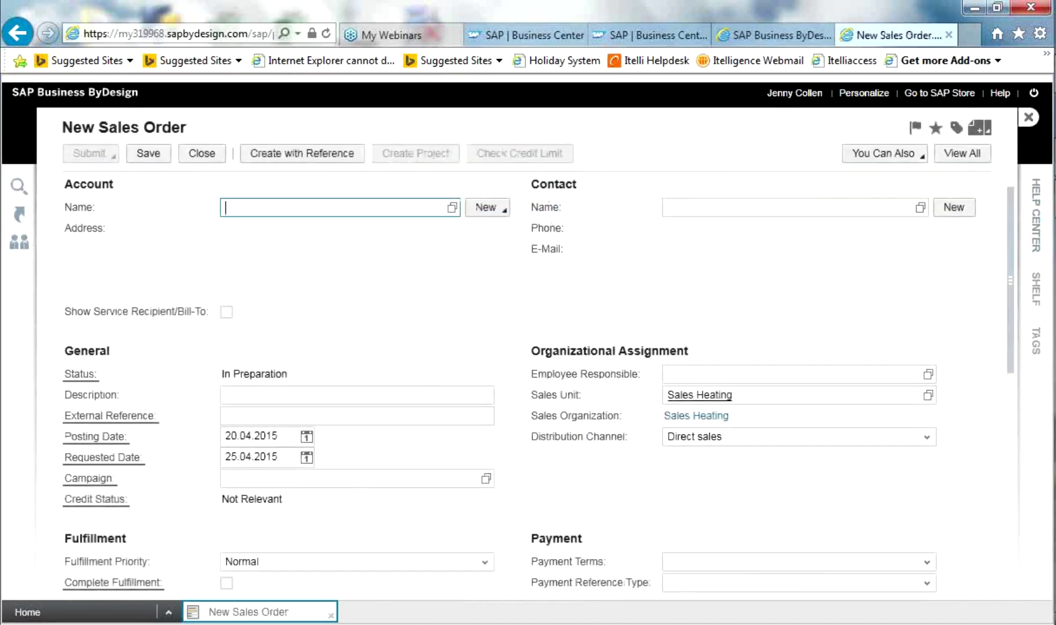
click(1039, 217)
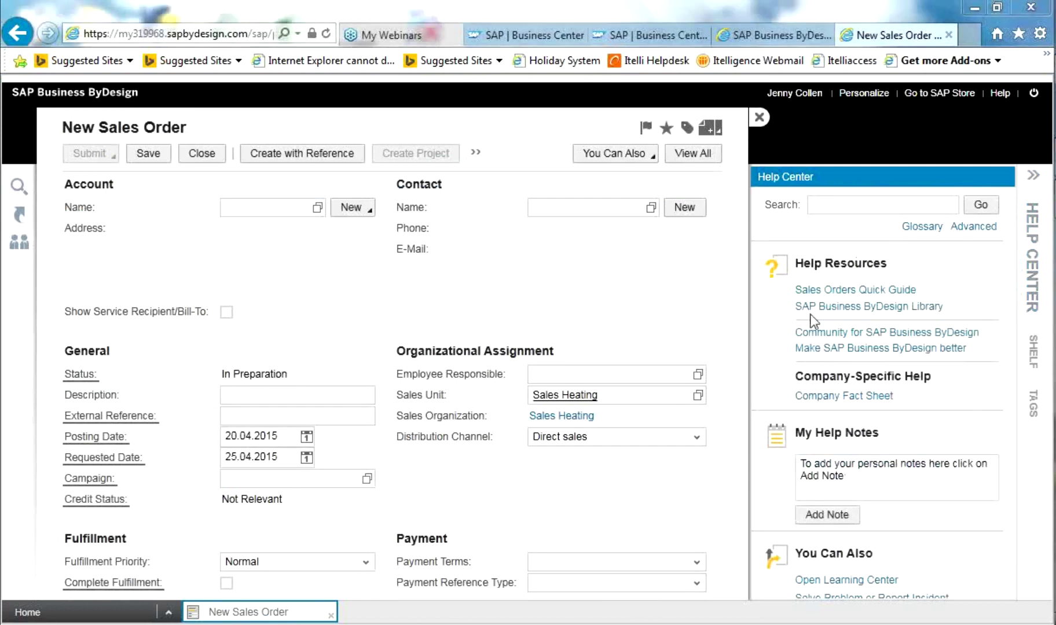
click(880, 291)
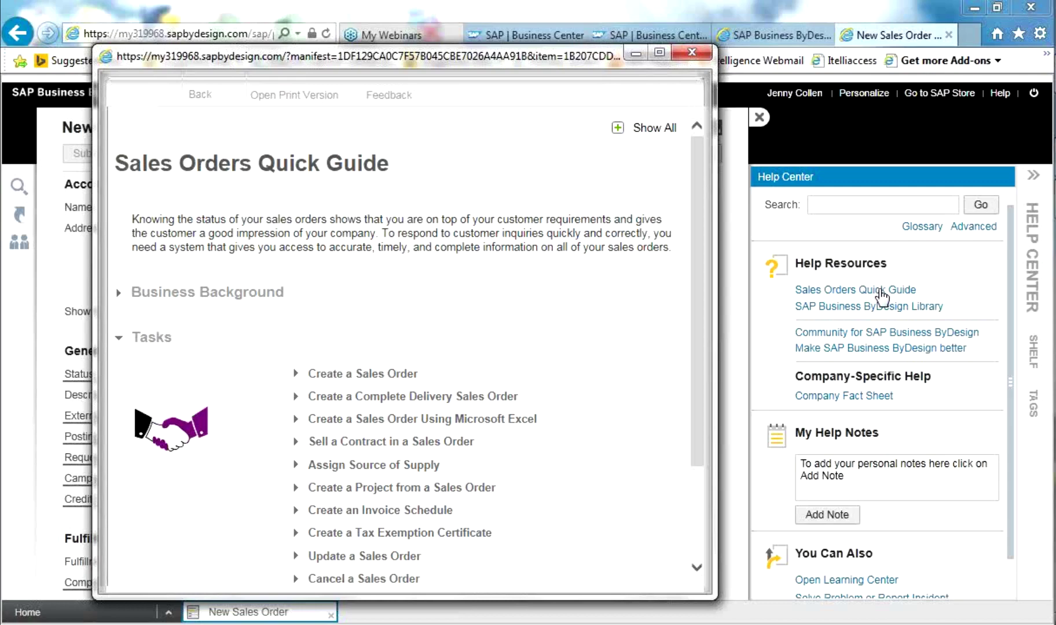
click(698, 49)
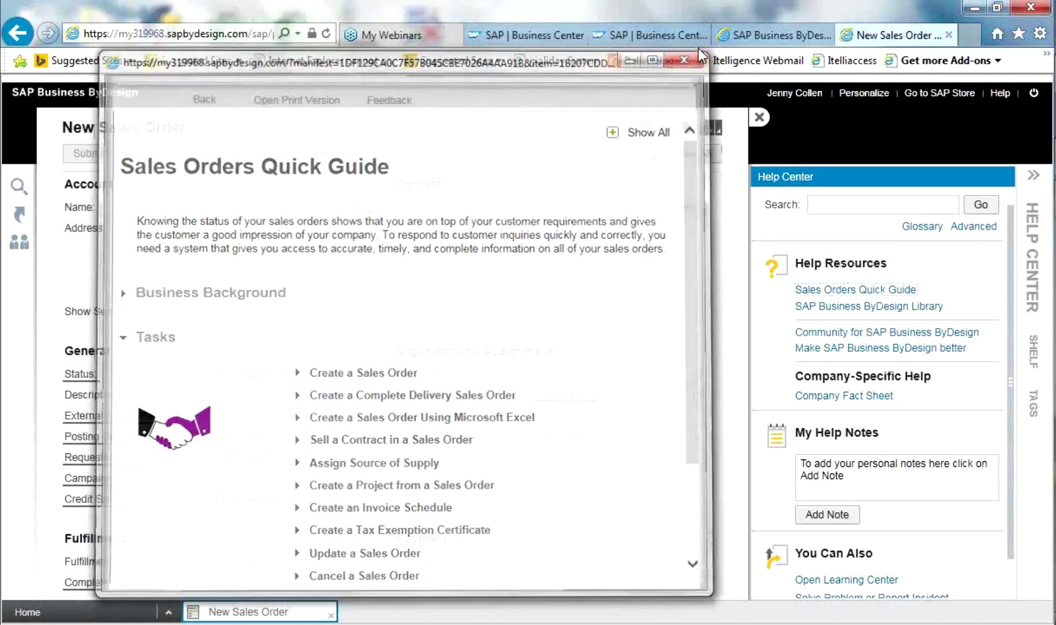
click(1032, 176)
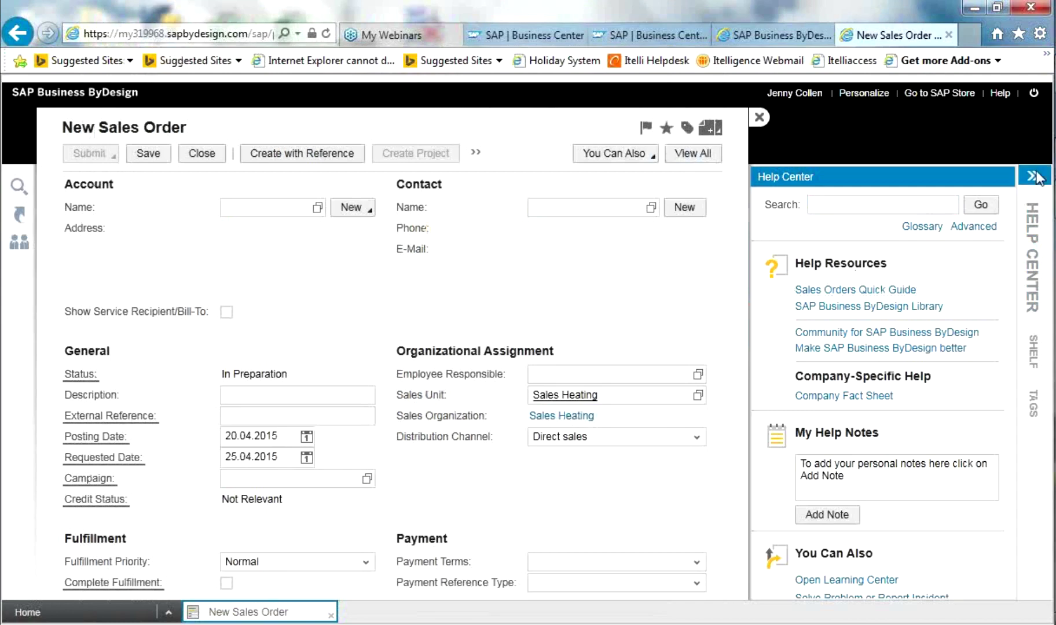
click(1028, 119)
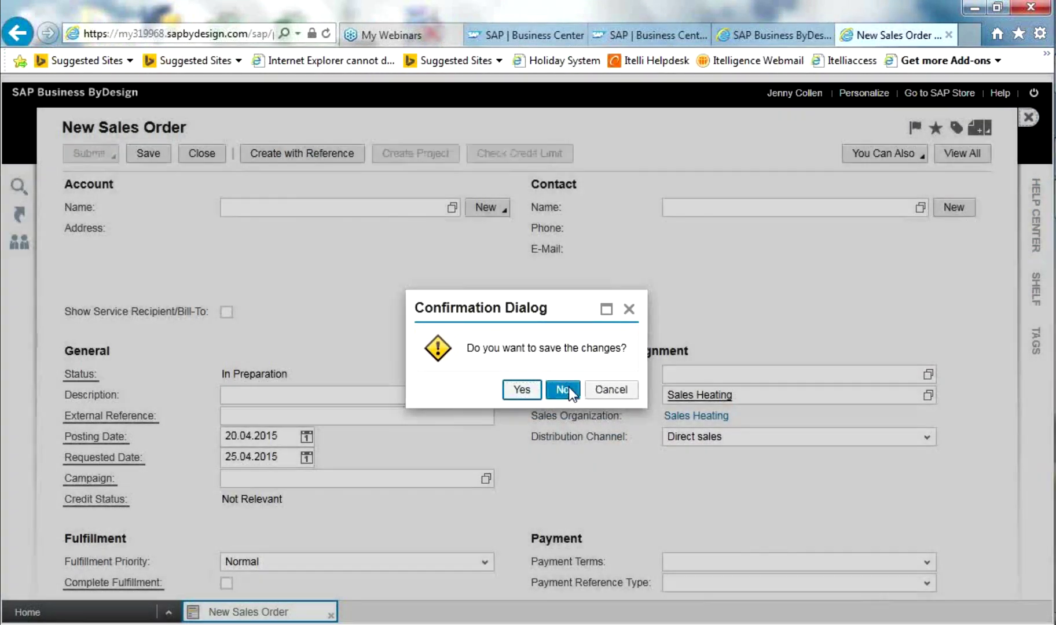
click(564, 390)
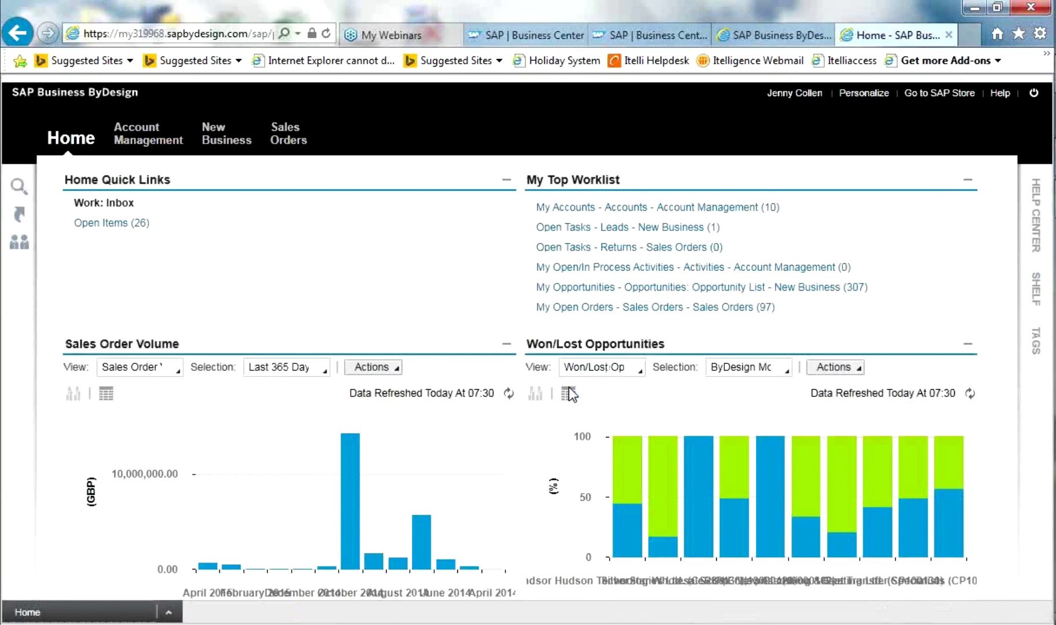
- Open the Learning Center from the Home self-services to view its learning modules
mouse_move(67, 152)
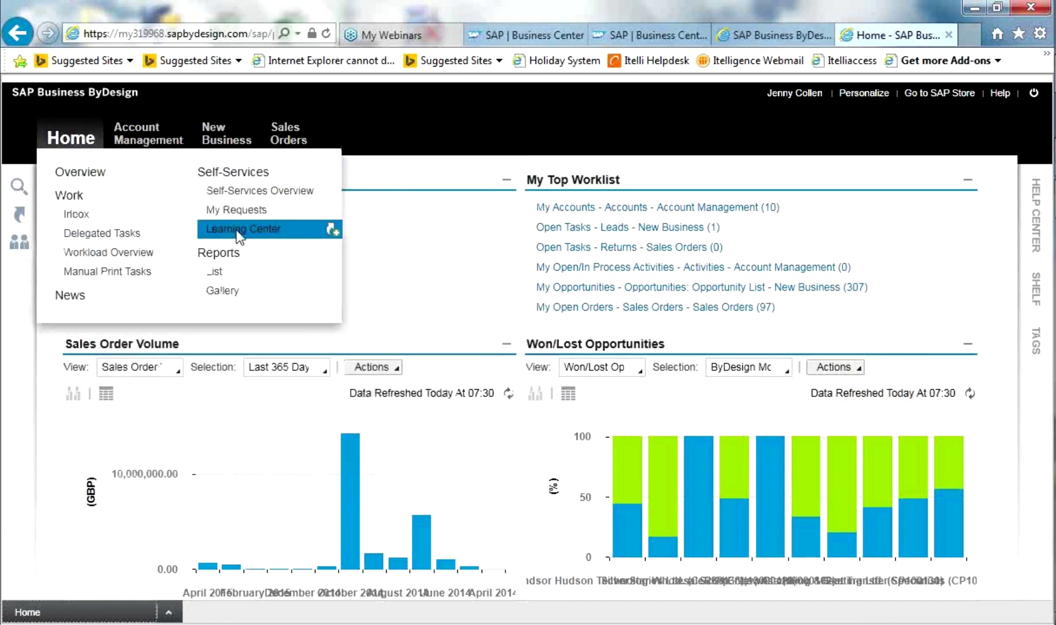
click(238, 230)
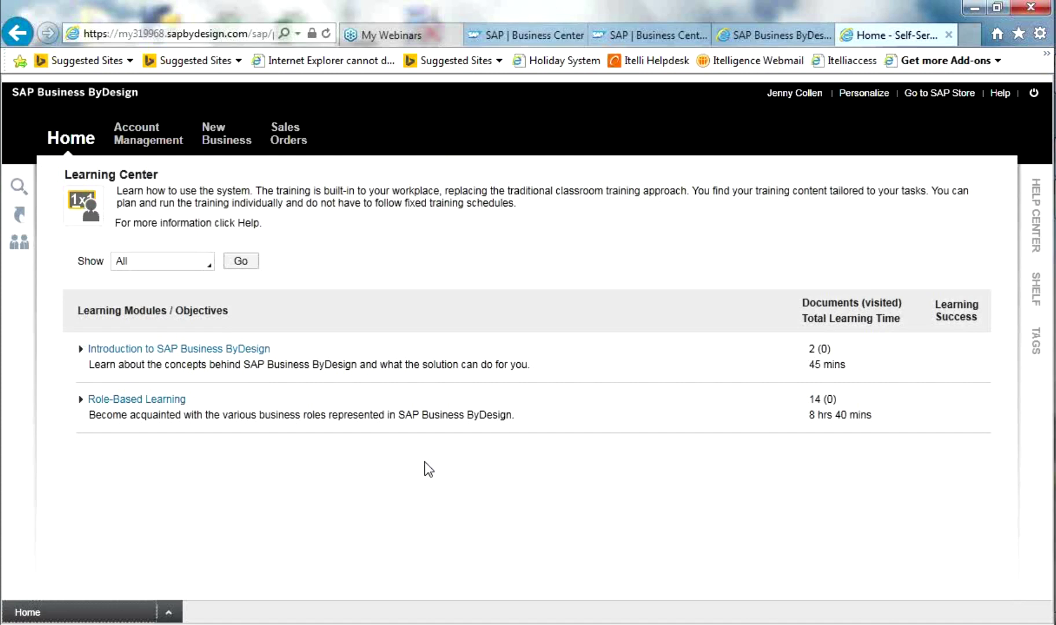
- View the Getting Started with SAP Business ByDesign learning content from the introduction module in a maximized window, and close it
click(80, 349)
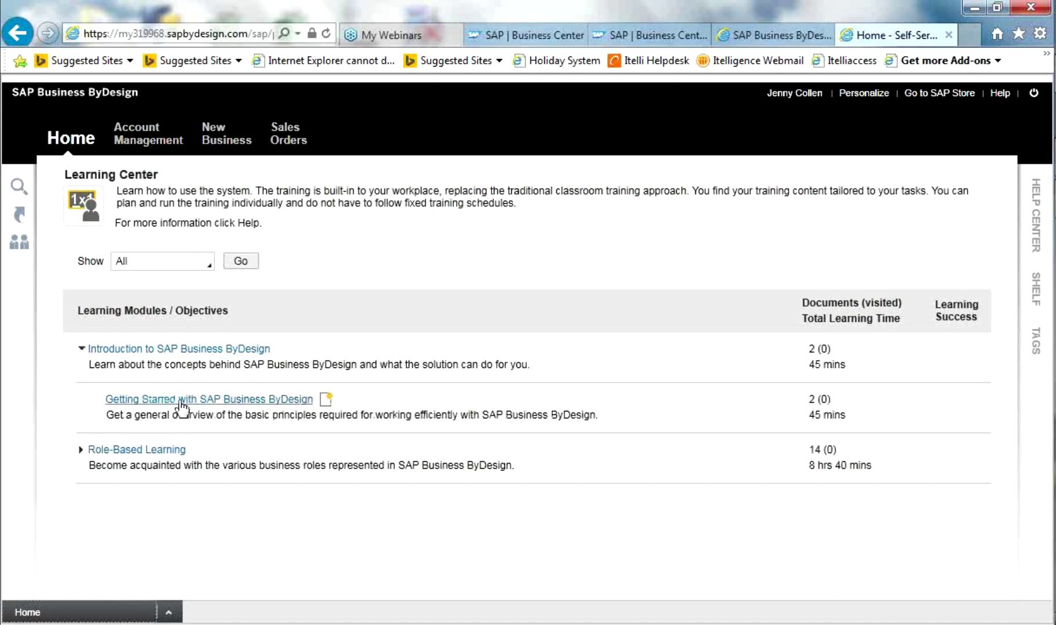
click(245, 400)
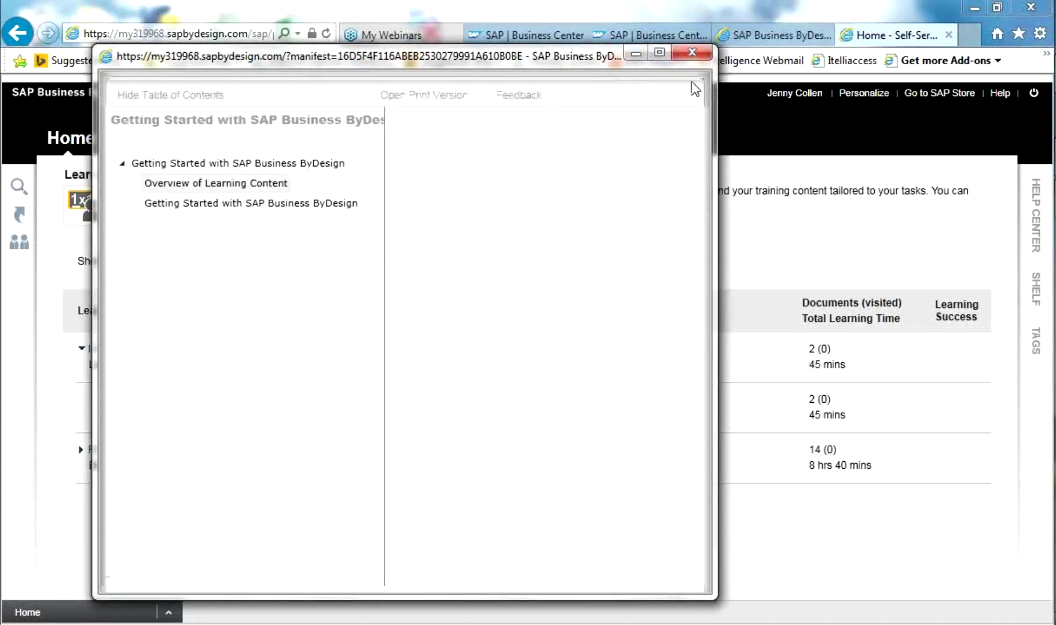
click(659, 53)
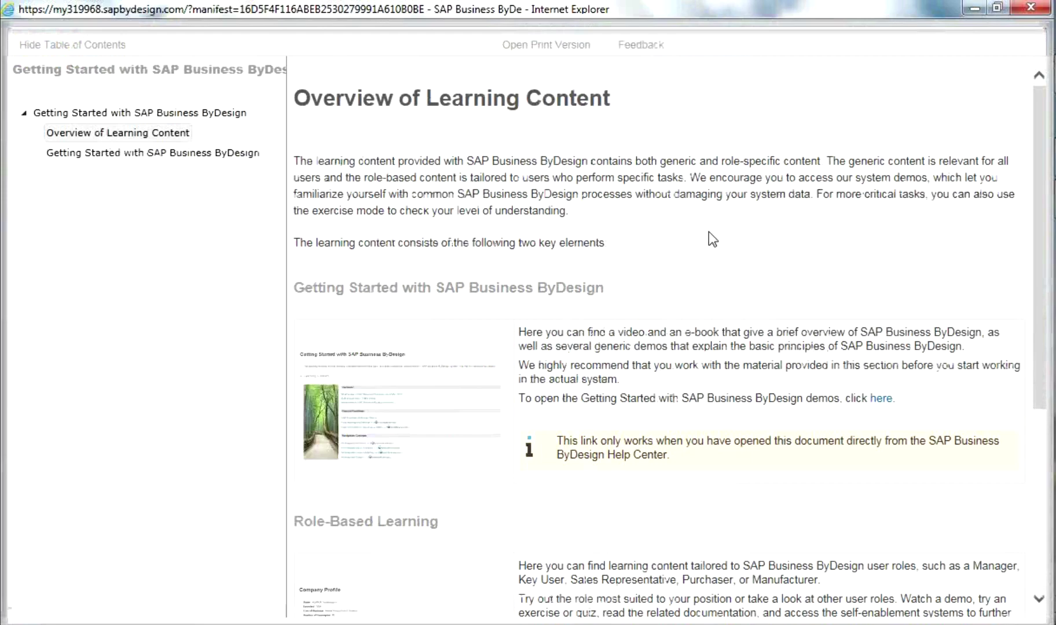
click(1034, 8)
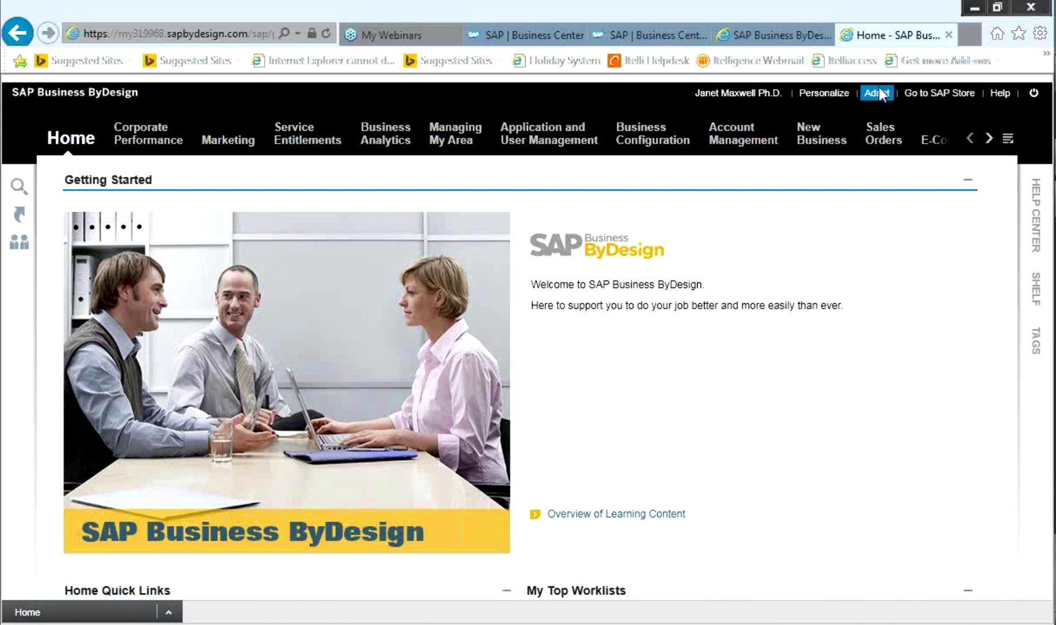
- Load itelligence-logo.jpg as the logo in the company branding images, trying the Center position before setting it back to Left
click(883, 133)
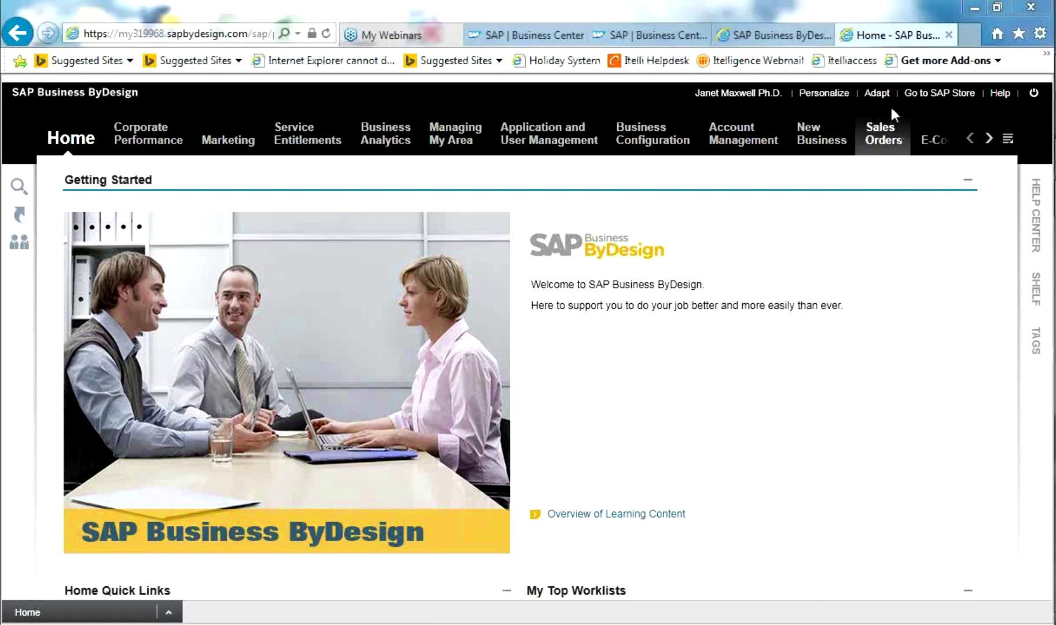
click(881, 94)
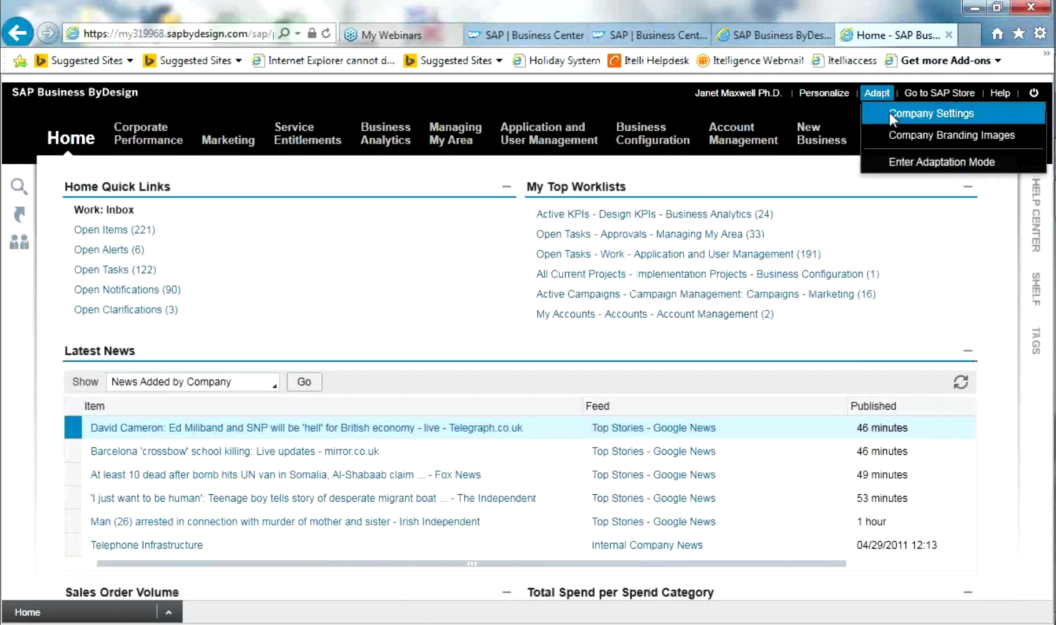
click(912, 135)
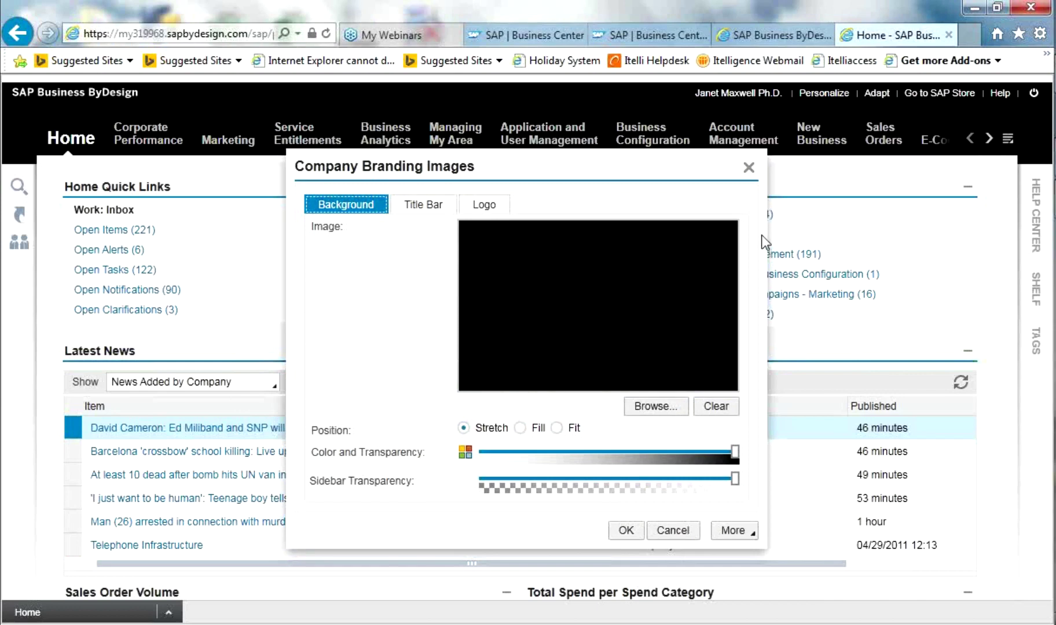
click(493, 204)
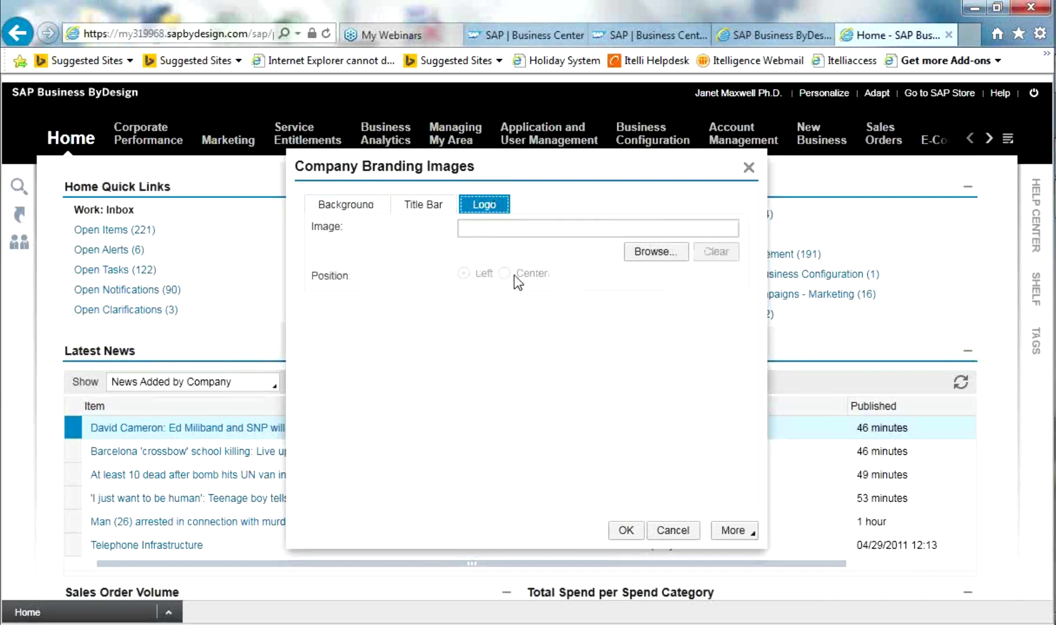
click(652, 253)
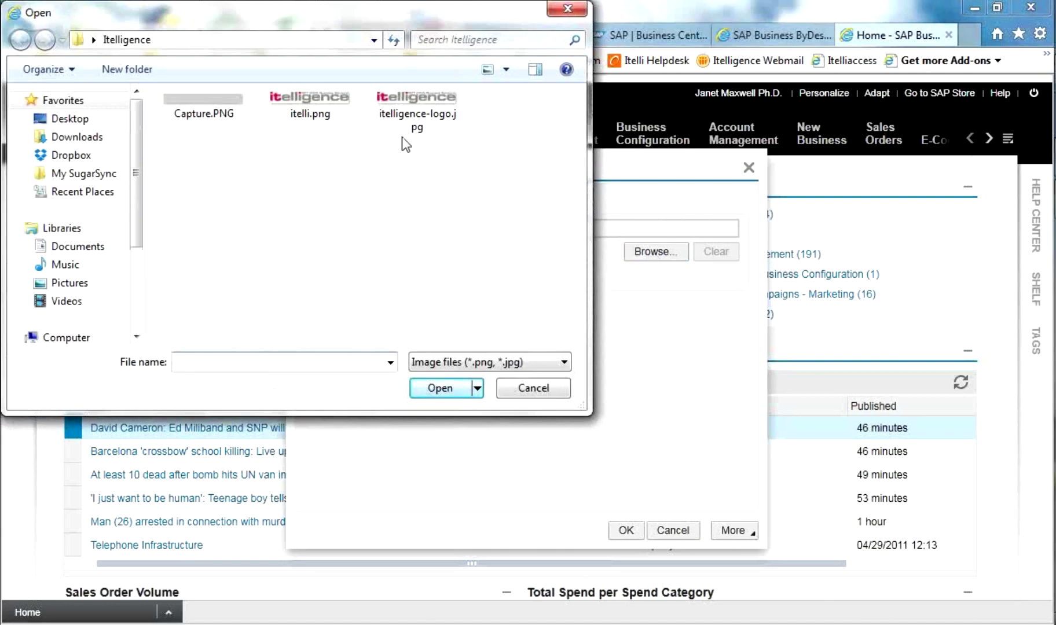
click(416, 106)
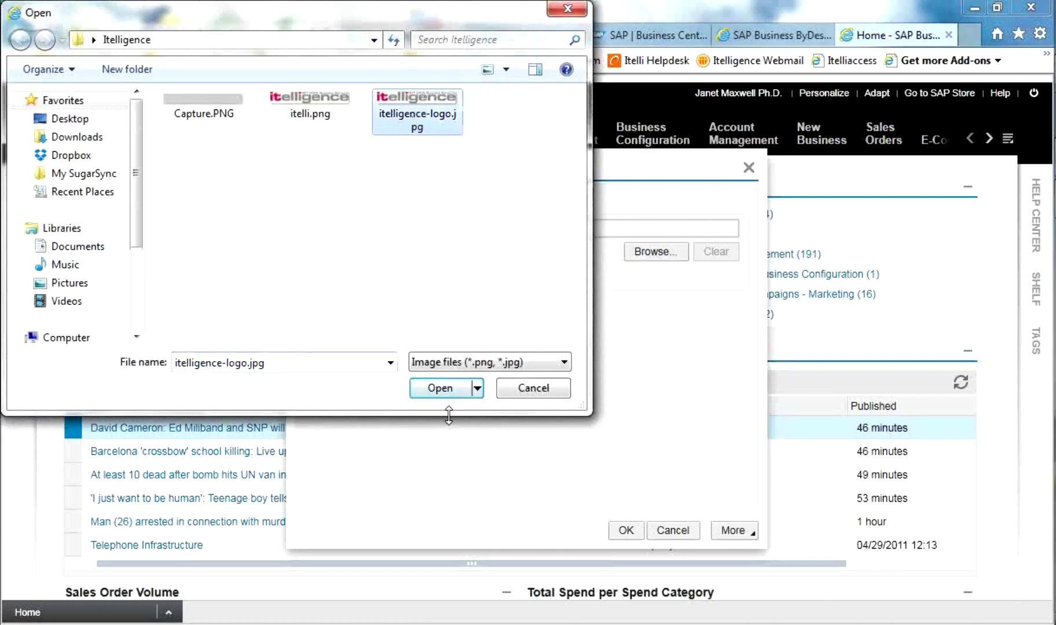
click(438, 389)
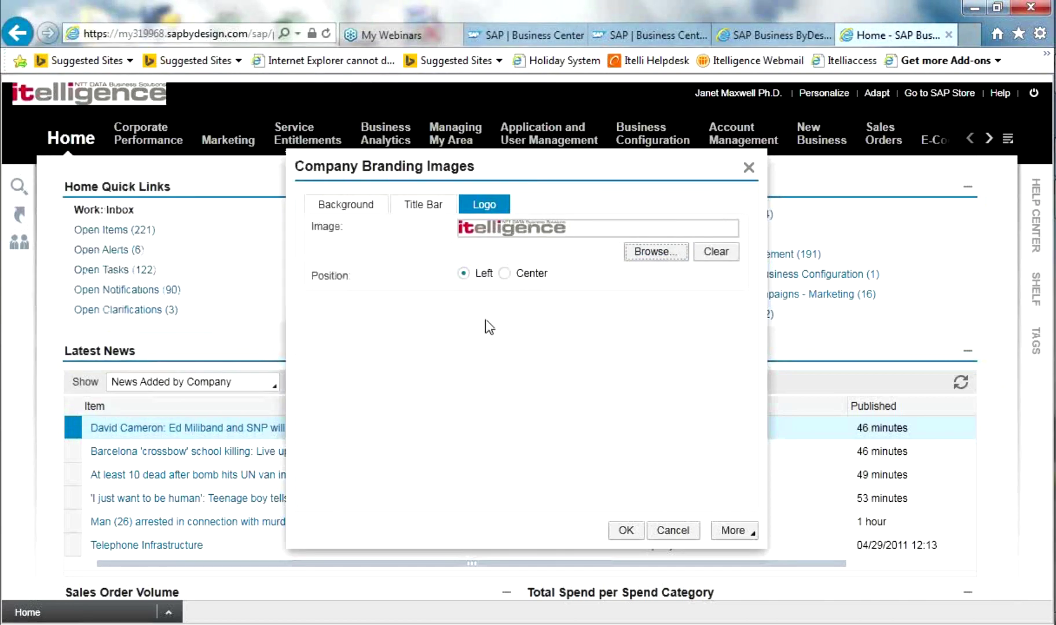
click(504, 273)
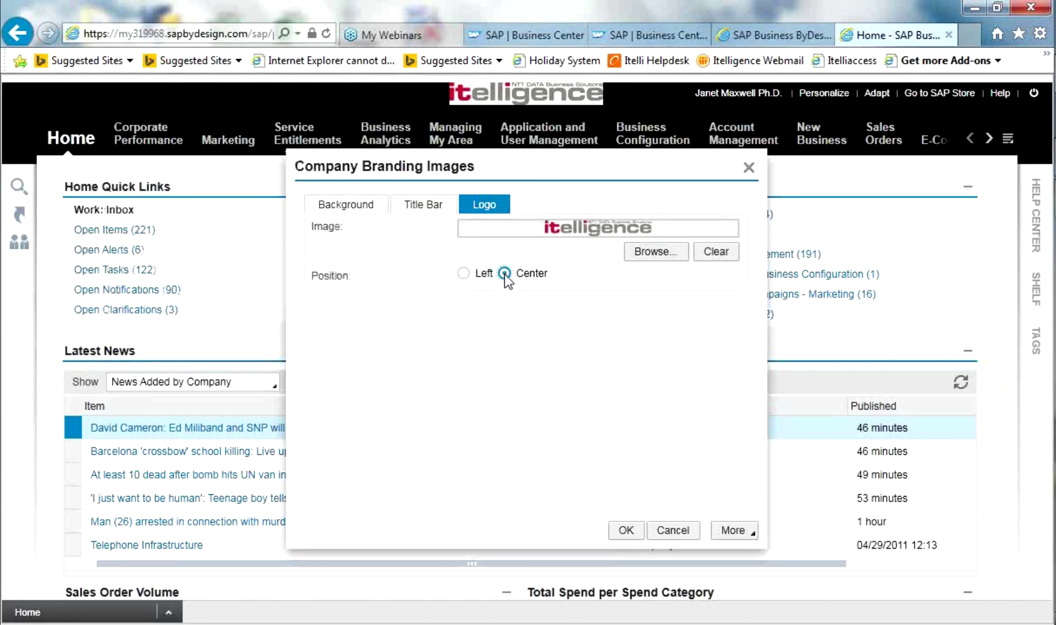
click(464, 272)
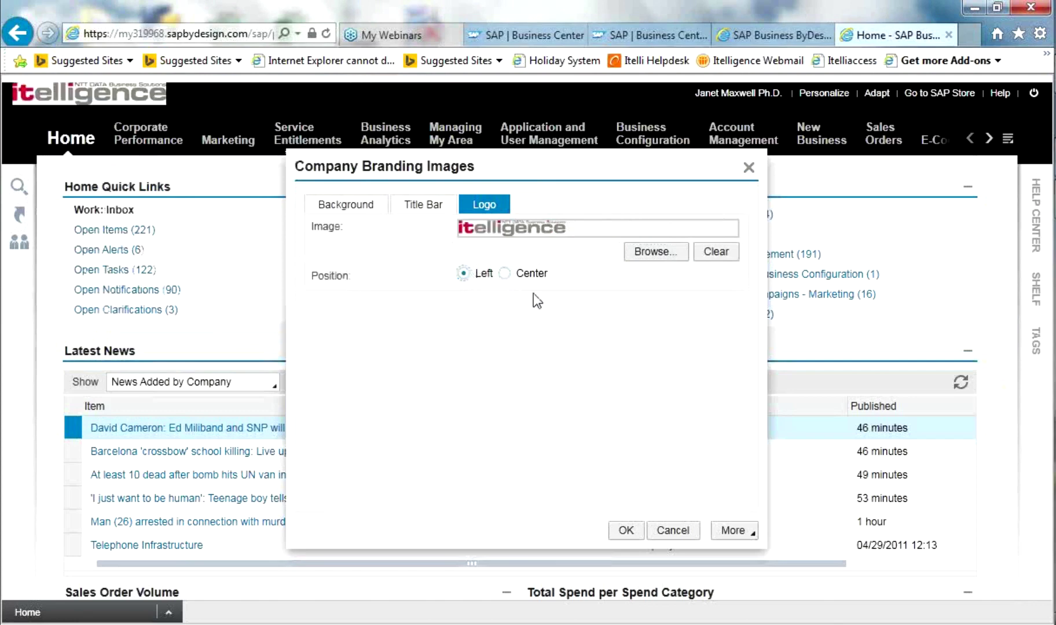
- Lower the color and transparency level of the company branding background to a medium grey
click(341, 207)
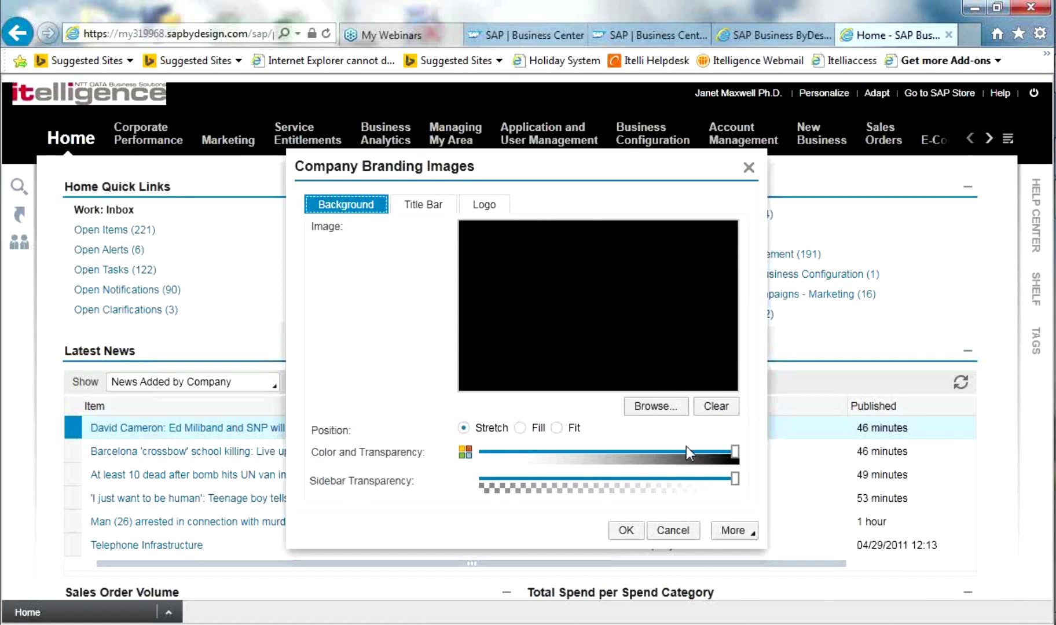
drag(735, 452, 573, 455)
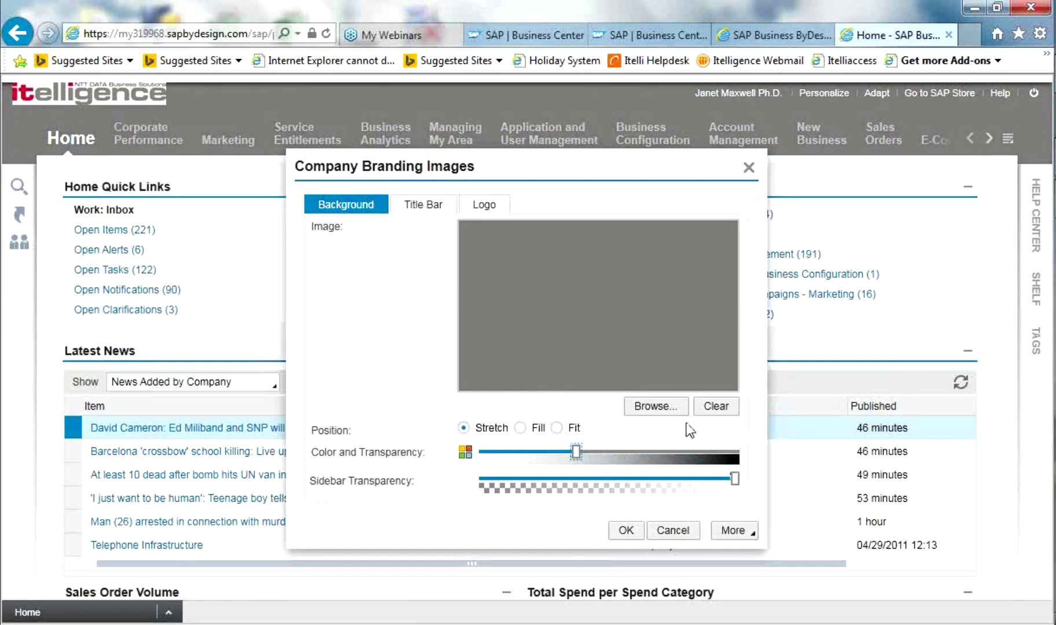
- Try a pink title bar border color with green at 118, and discard it along with all company branding changes
click(433, 206)
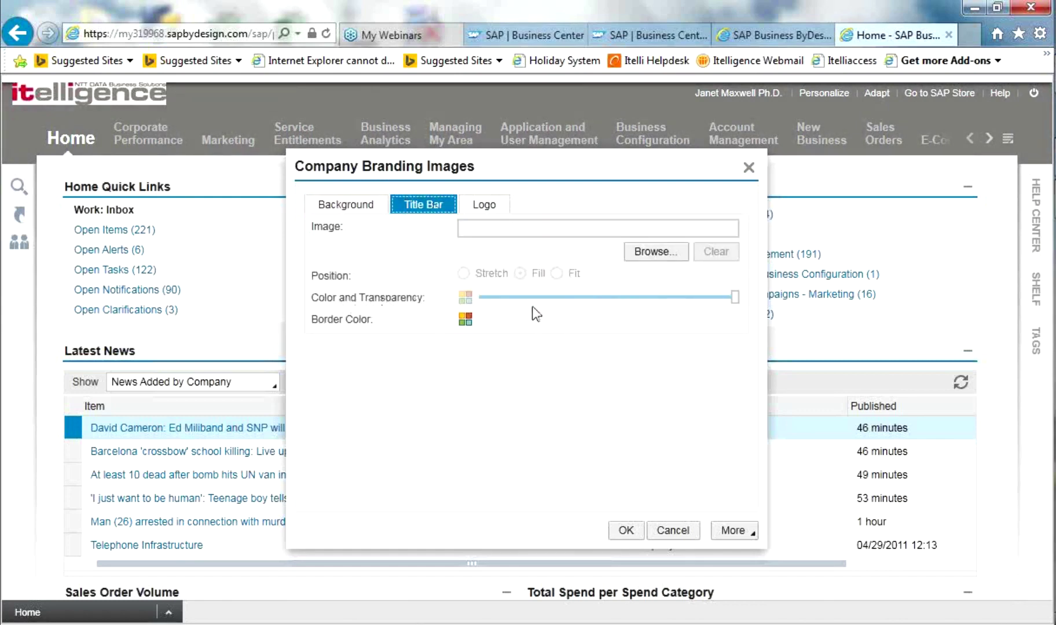
click(465, 318)
click(518, 341)
click(621, 453)
drag(695, 388, 617, 393)
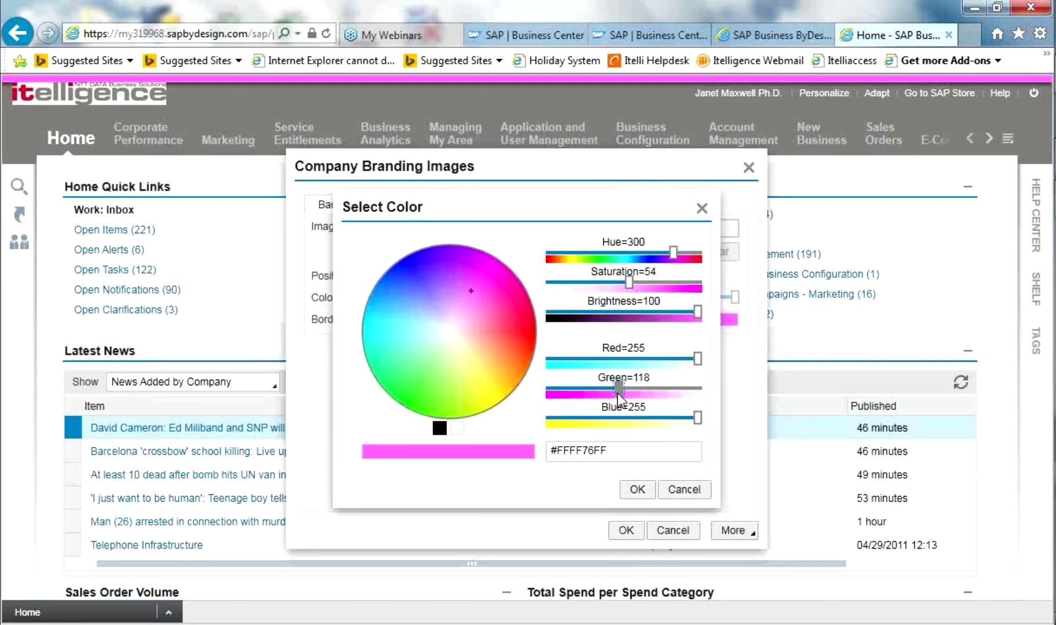
drag(618, 395, 743, 384)
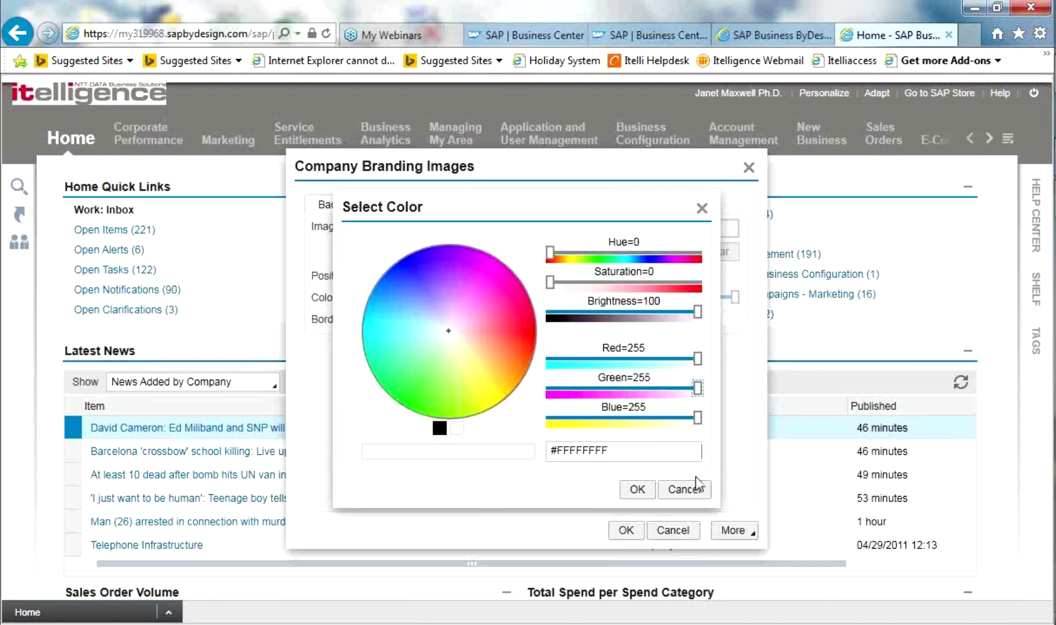
click(683, 489)
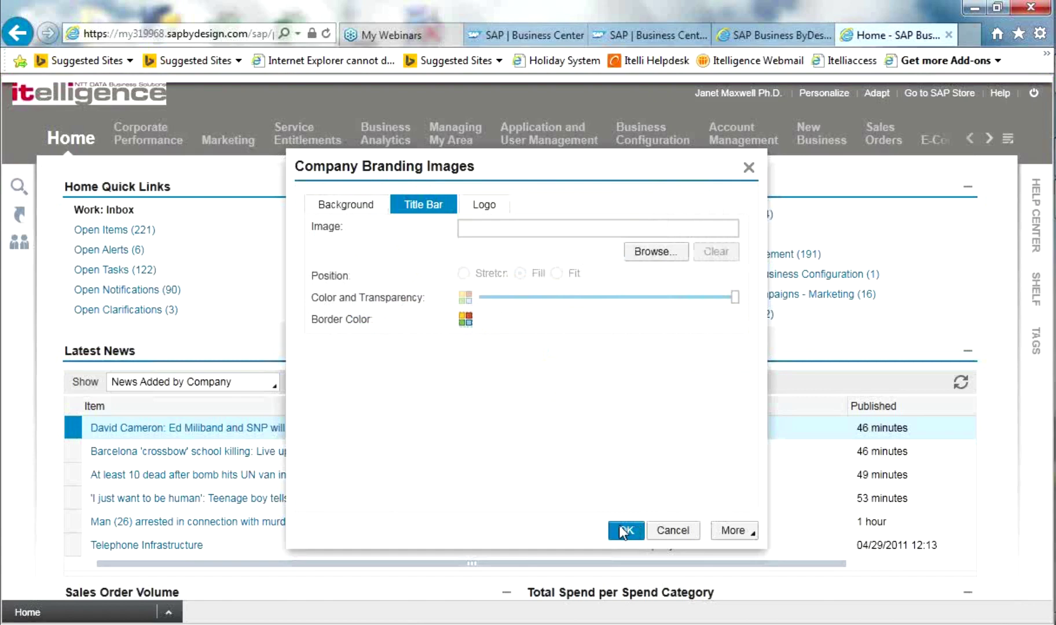
click(671, 530)
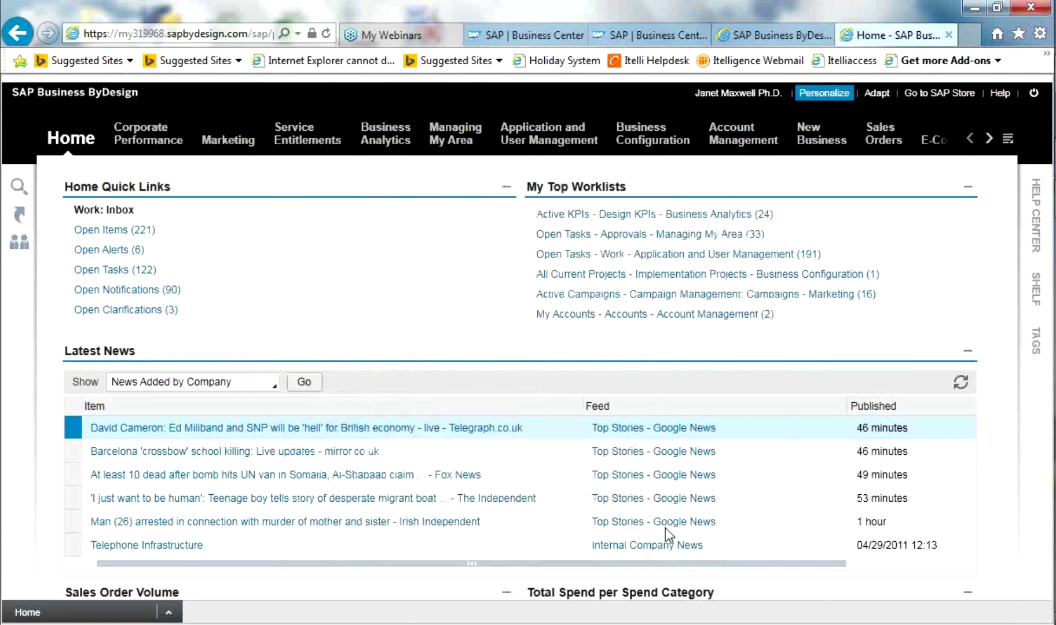